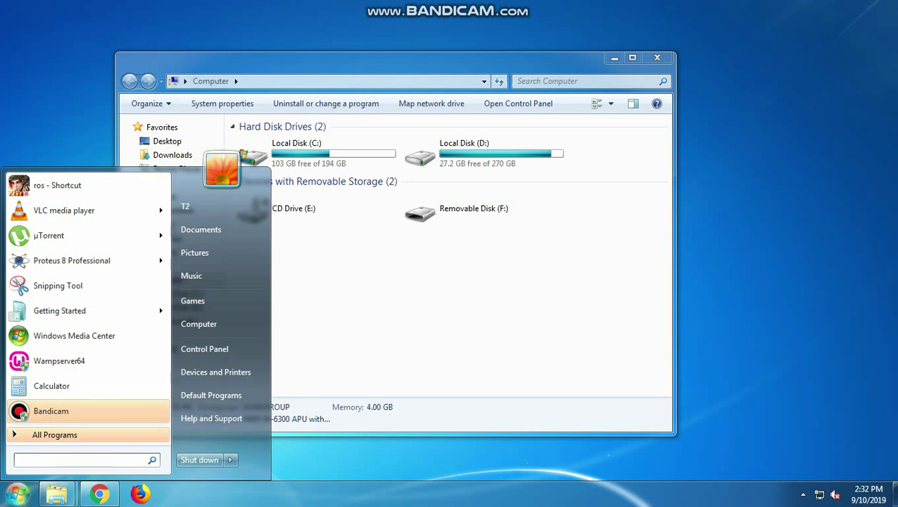
# - Search the system for "disk", open the tool for creating and formatting hard disk partitions, and place it beside the Computer window
pyautogui.press('super')
pyautogui.press('super')
pyautogui.click(79, 460)
pyautogui.write('disk')
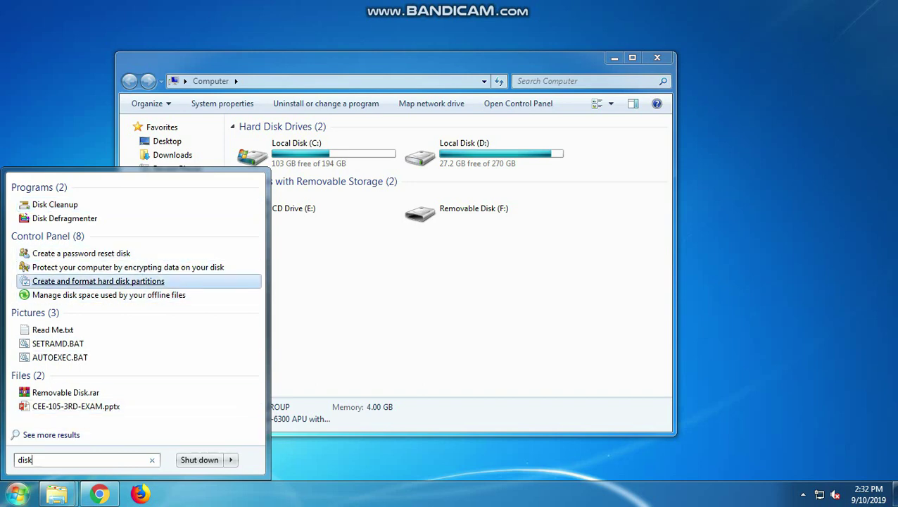
pyautogui.click(98, 281)
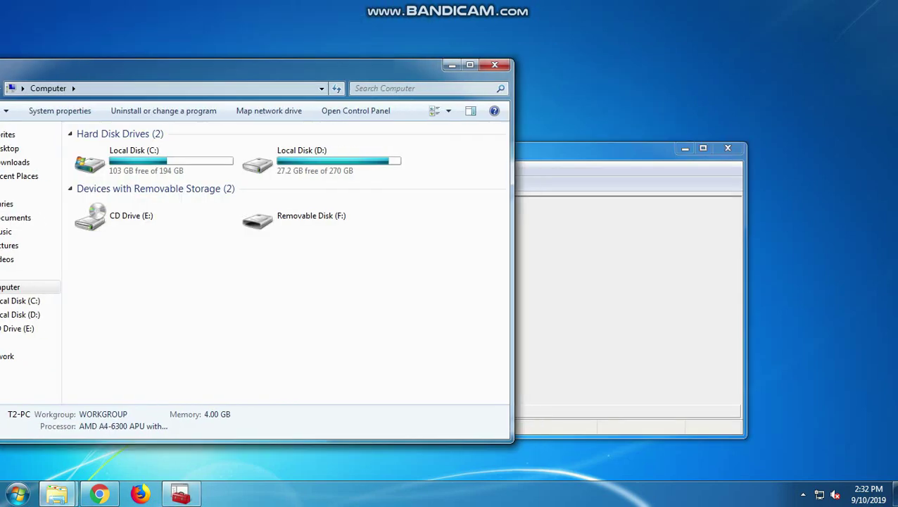
pyautogui.moveTo(563, 133); pyautogui.dragTo(554, 106)
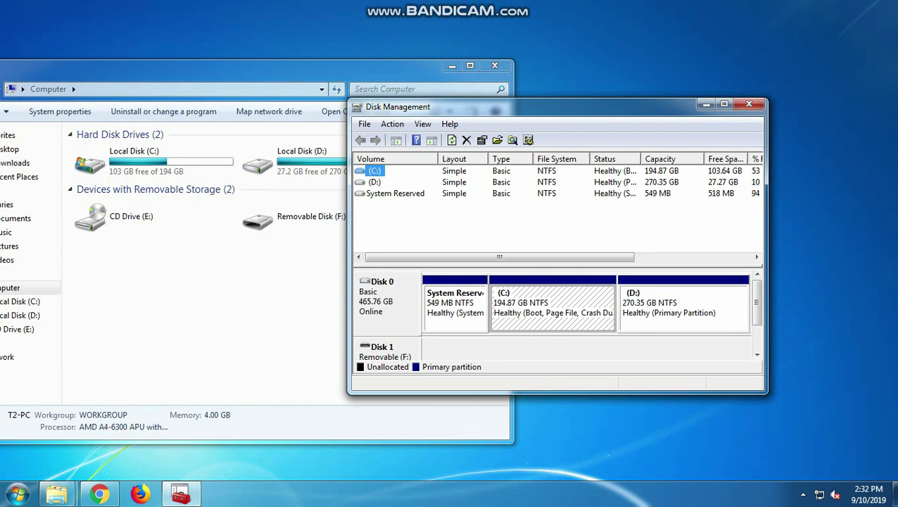
# - Open the properties of Disk 1, the removable drive F:, in Disk Management
pyautogui.moveTo(500, 257); pyautogui.dragTo(532, 257)
pyautogui.moveTo(756, 302); pyautogui.dragTo(756, 326)
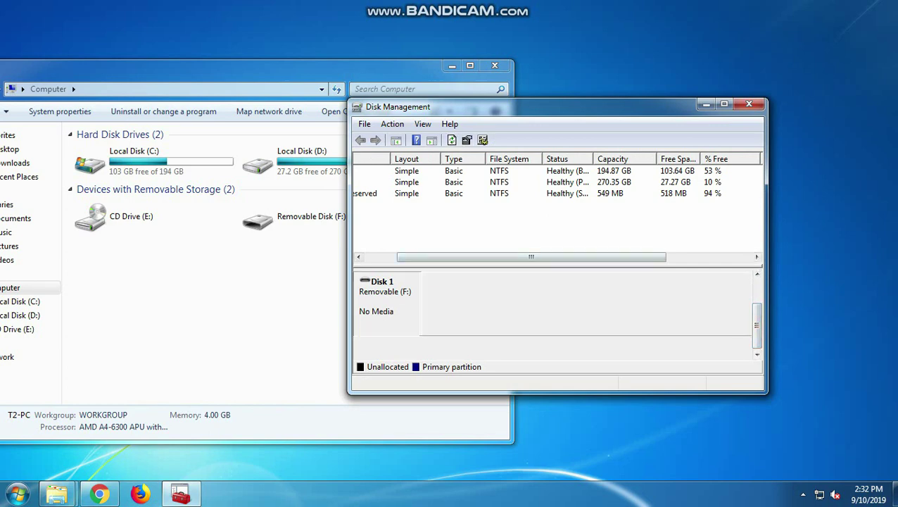
pyautogui.rightClick(381, 291)
pyautogui.press('Escape')
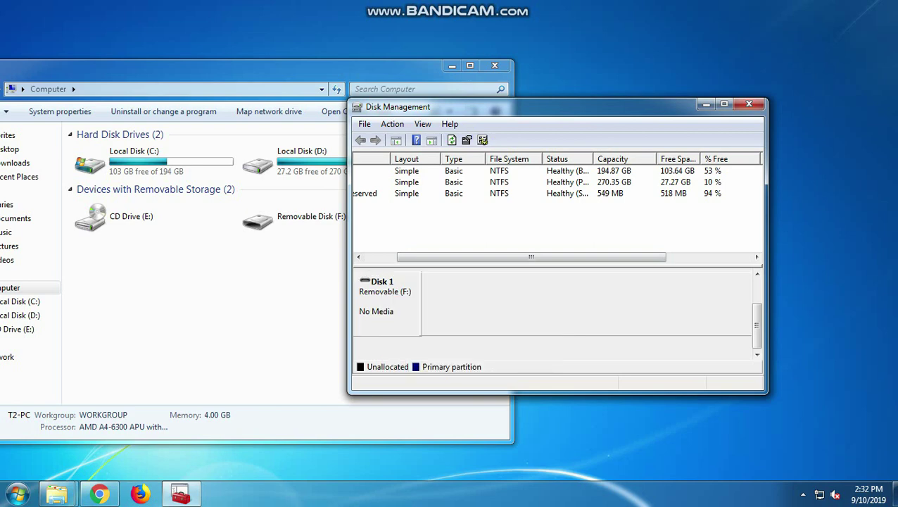
pyautogui.rightClick(393, 301)
pyautogui.click(422, 352)
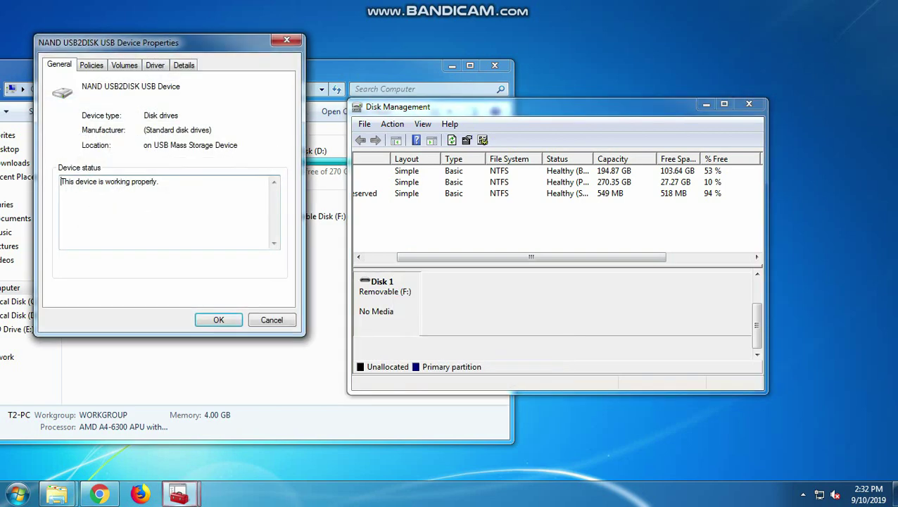
# - Examine the USB device's policies, volumes, driver and details, paying attention to its volume information, and close the properties
pyautogui.click(125, 65)
pyautogui.click(91, 65)
pyautogui.click(124, 66)
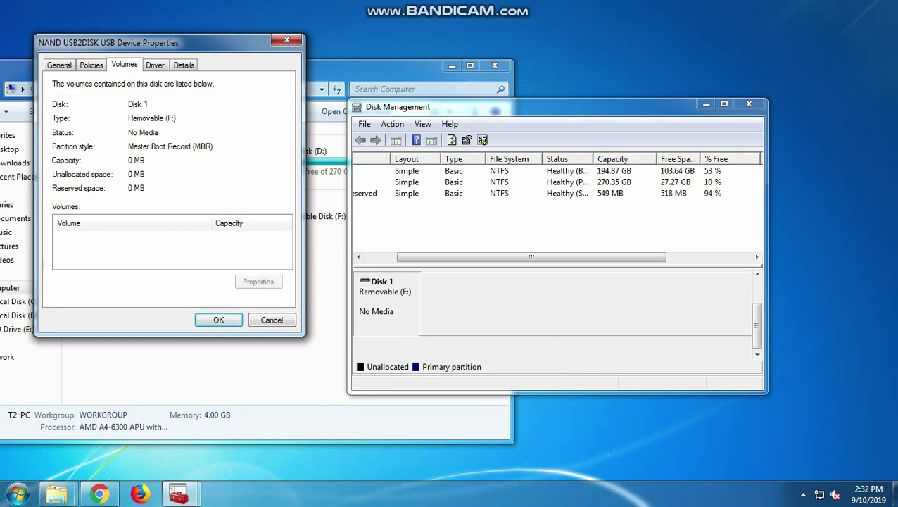
pyautogui.click(155, 65)
pyautogui.click(183, 64)
pyautogui.click(125, 65)
pyautogui.hotkey('ctrl', 'shift', 'Tab')
pyautogui.hotkey('ctrl', 'Tab')
pyautogui.hotkey('ctrl', 'Tab')
pyautogui.hotkey('ctrl', 'Tab')
pyautogui.hotkey('ctrl', 'shift', 'Tab')
pyautogui.hotkey('ctrl', 'shift', 'Tab')
pyautogui.press('Return')
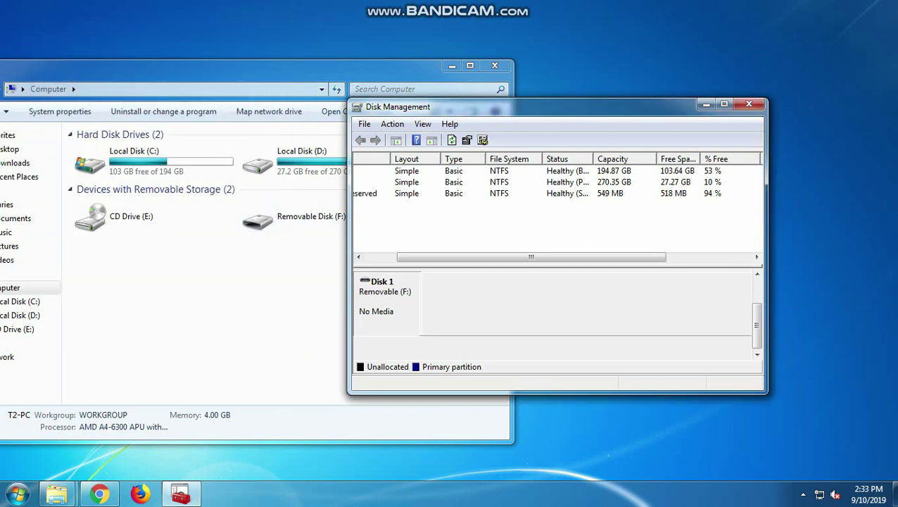
# - Close Disk Management and move the Computer window to the middle of the desktop
pyautogui.click(304, 217)
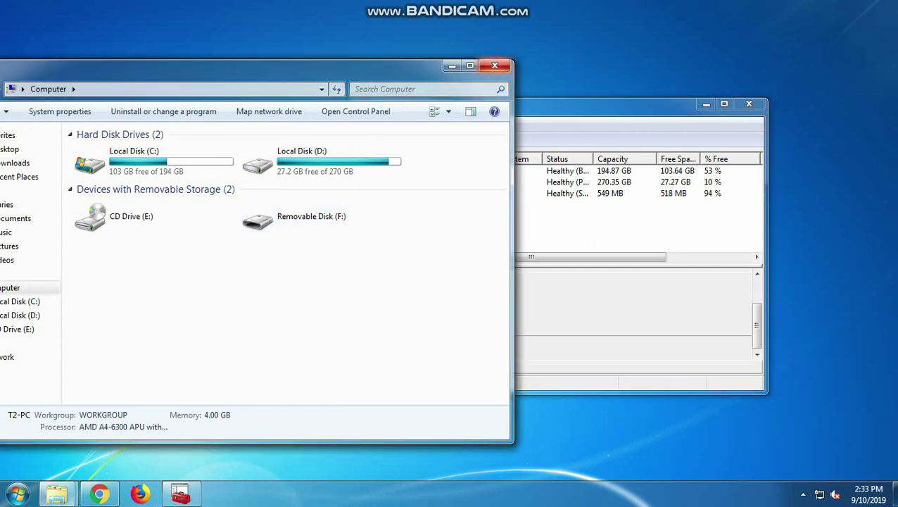
pyautogui.click(634, 104)
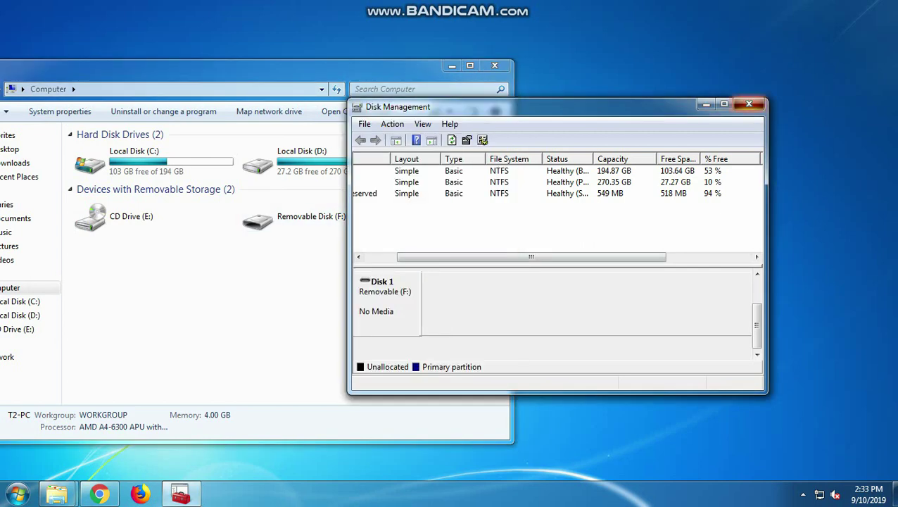
pyautogui.click(748, 103)
pyautogui.moveTo(333, 67); pyautogui.dragTo(529, 48)
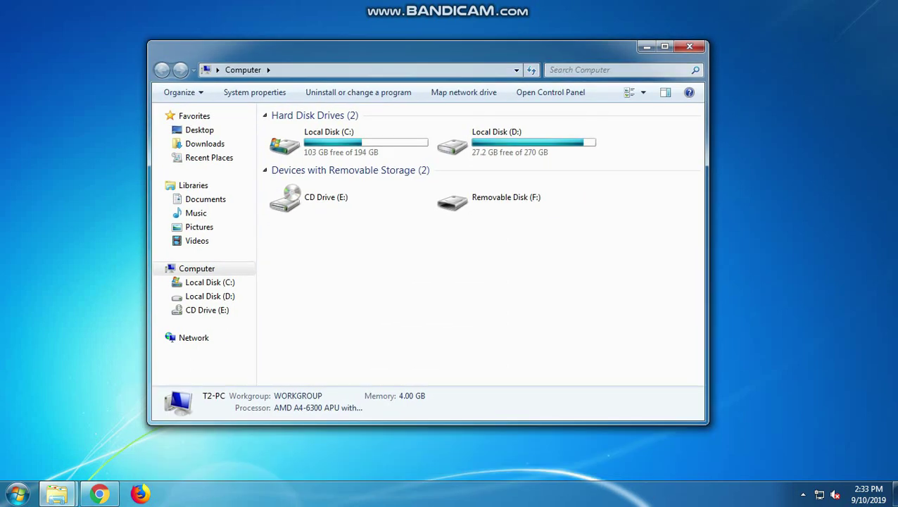
# - Point out Removable Disk (F:) among the drives by selecting it, and close the Computer window
pyautogui.click(516, 197)
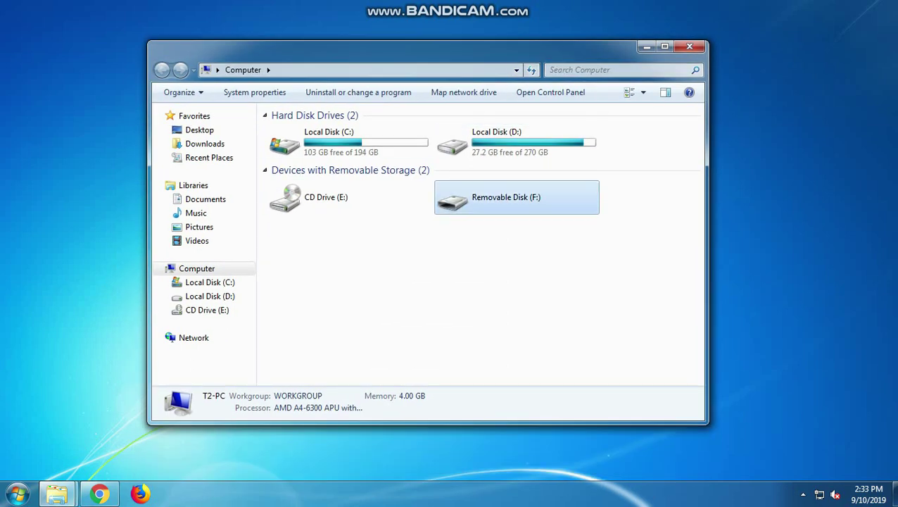
pyautogui.click(516, 253)
pyautogui.click(516, 197)
pyautogui.click(516, 253)
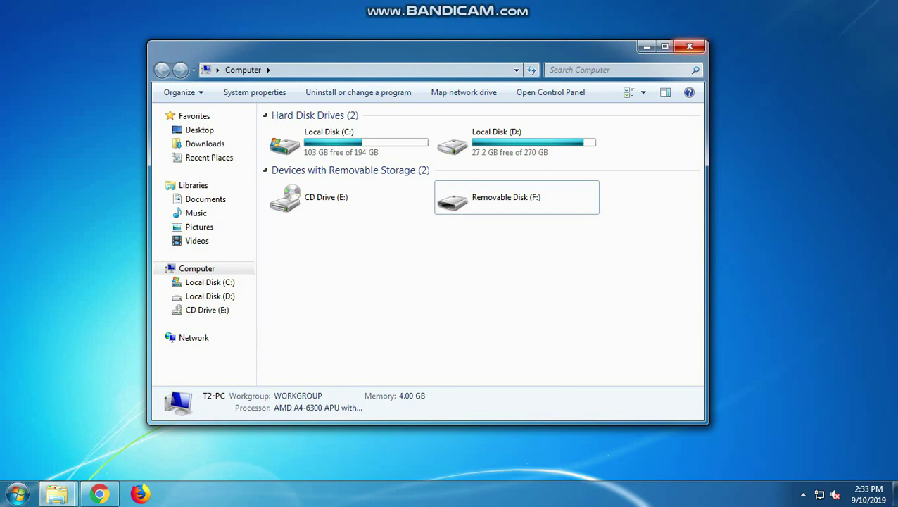
pyautogui.click(689, 47)
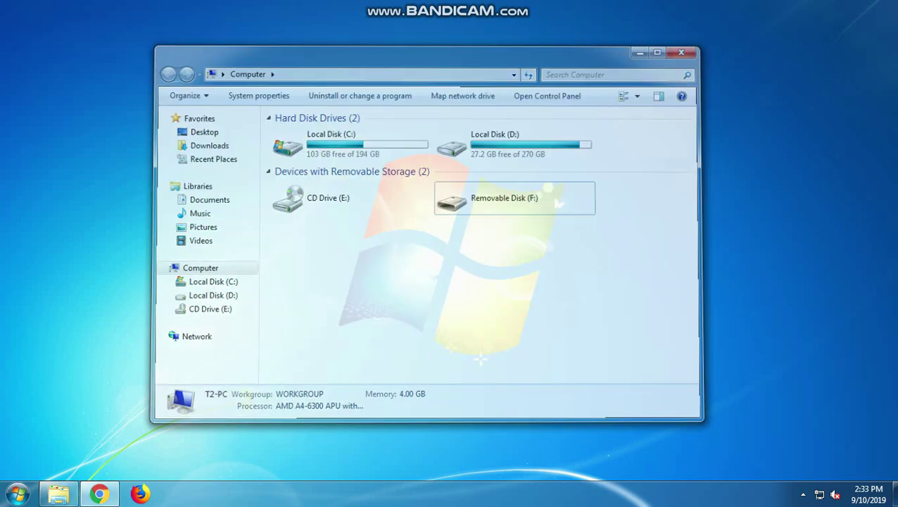
pyautogui.rightClick(510, 166)
pyautogui.click(545, 205)
pyautogui.rightClick(428, 161)
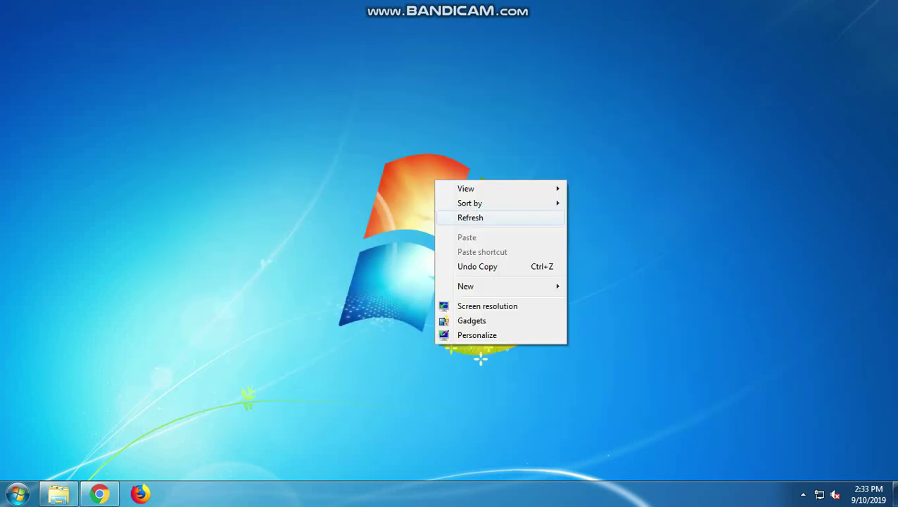
pyautogui.click(552, 199)
# - Switch to Chrome, search Google for "chip genius usb dev" and open the ChipGenius page on USBDev.ru
pyautogui.click(99, 493)
pyautogui.click(394, 271)
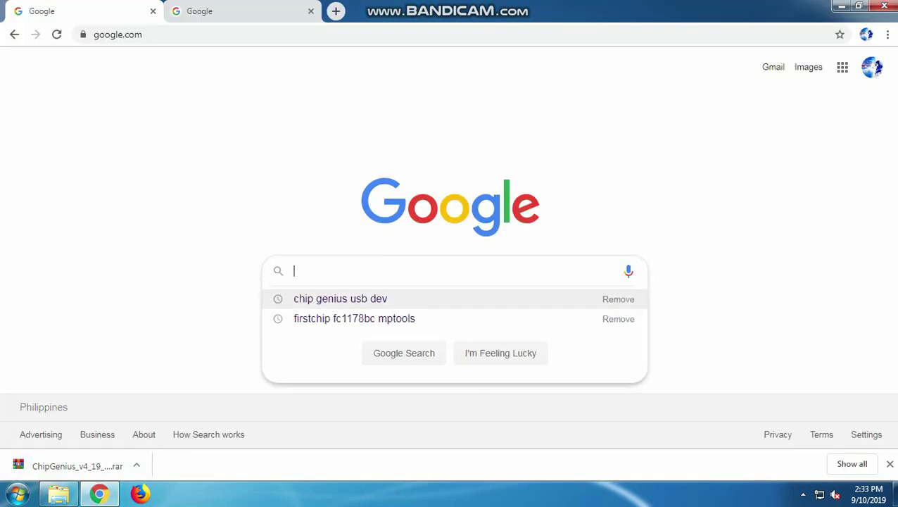
pyautogui.click(341, 299)
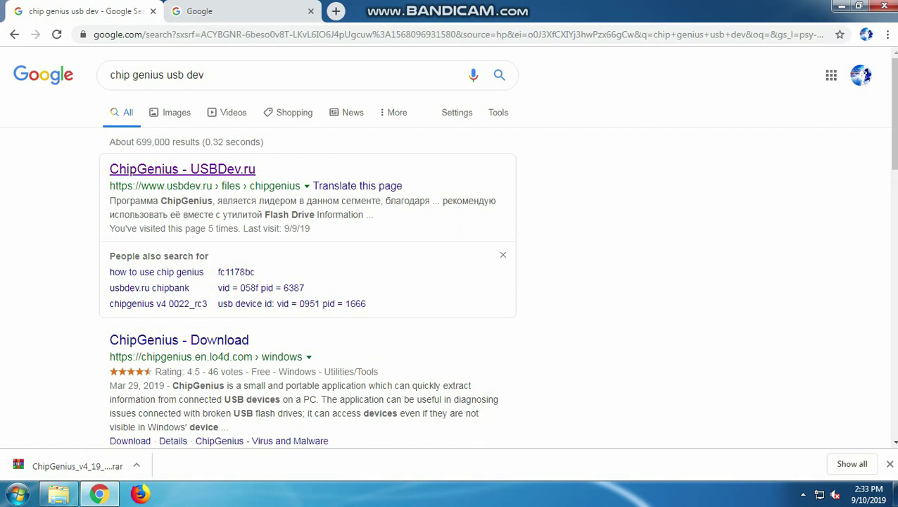
pyautogui.click(183, 169)
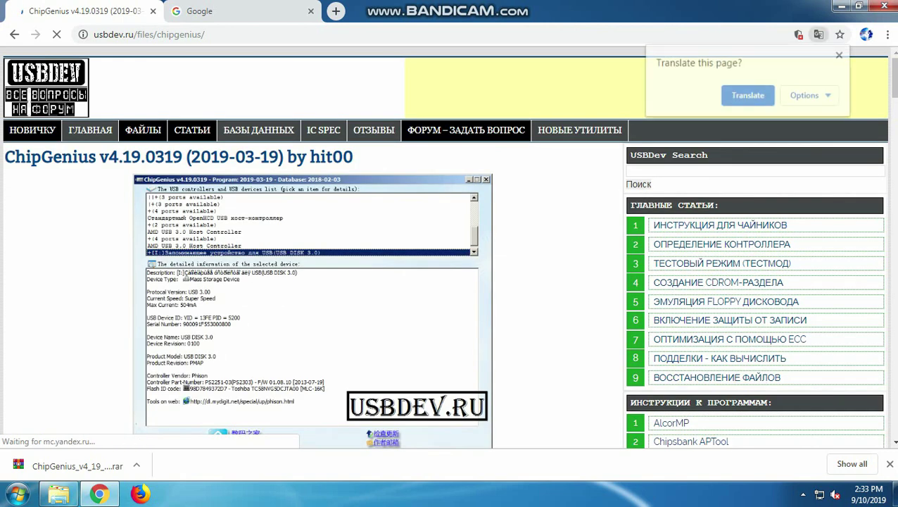
# - Find the ChipGenius v4.19.0319 (2019-03-19) entry in the download list and download ChipGenius_v4_19_0319.rar
pyautogui.scroll(-5, 444, 246)
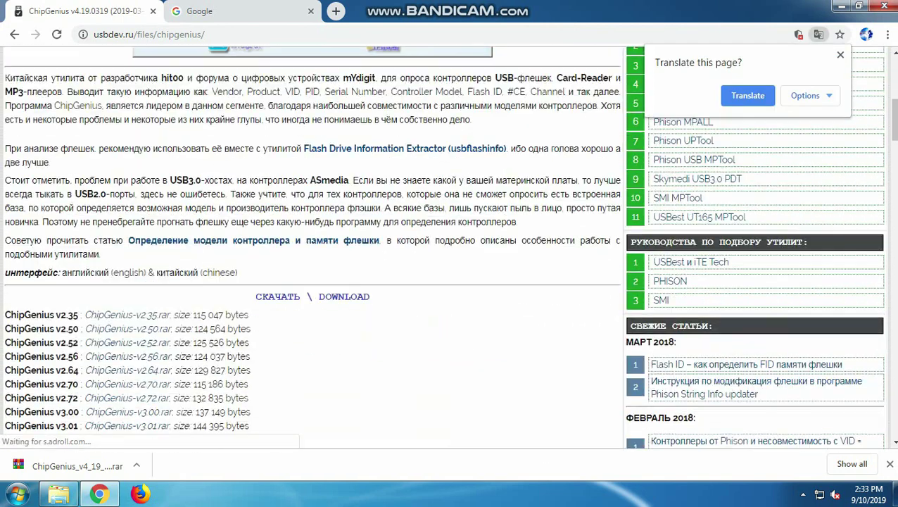
pyautogui.scroll(-15, 310, 247)
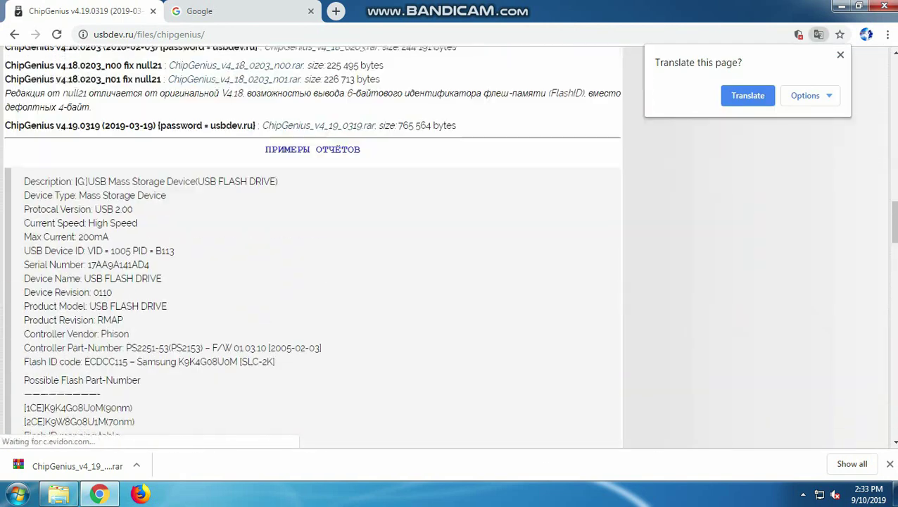
pyautogui.scroll(2, 310, 246)
pyautogui.tripleClick(204, 256)
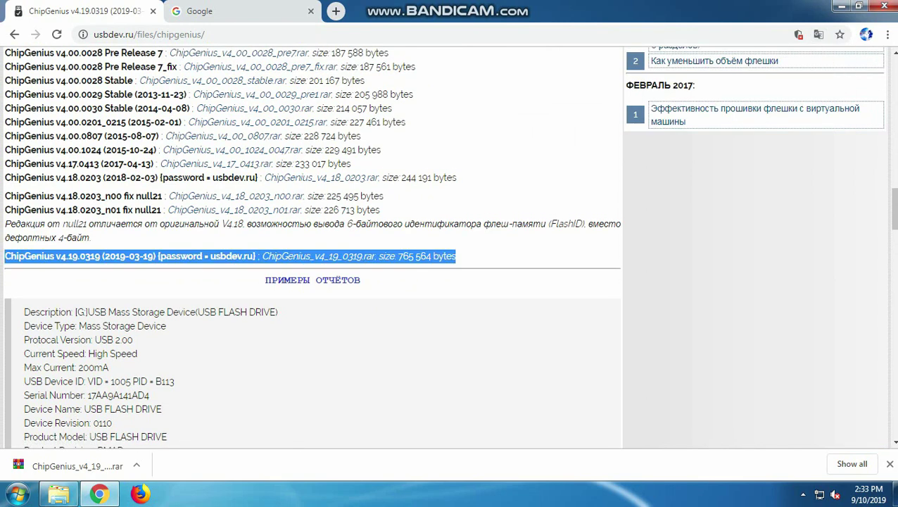
pyautogui.moveTo(156, 256); pyautogui.dragTo(101, 256)
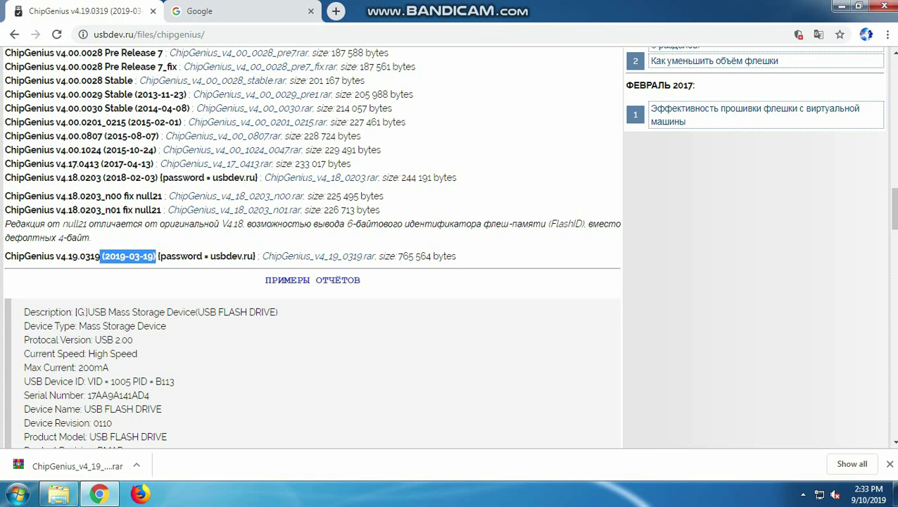
pyautogui.click(100, 256)
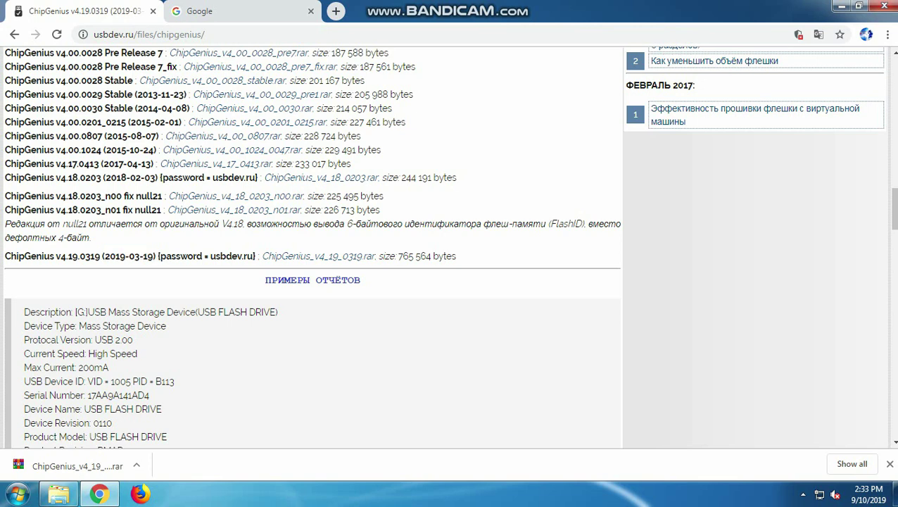
pyautogui.moveTo(253, 256); pyautogui.dragTo(159, 256)
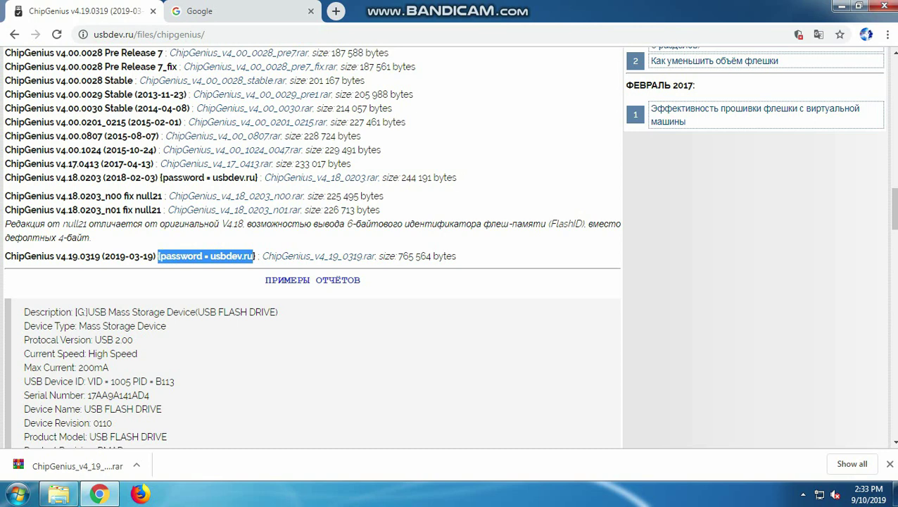
pyautogui.click(204, 256)
pyautogui.click(318, 256)
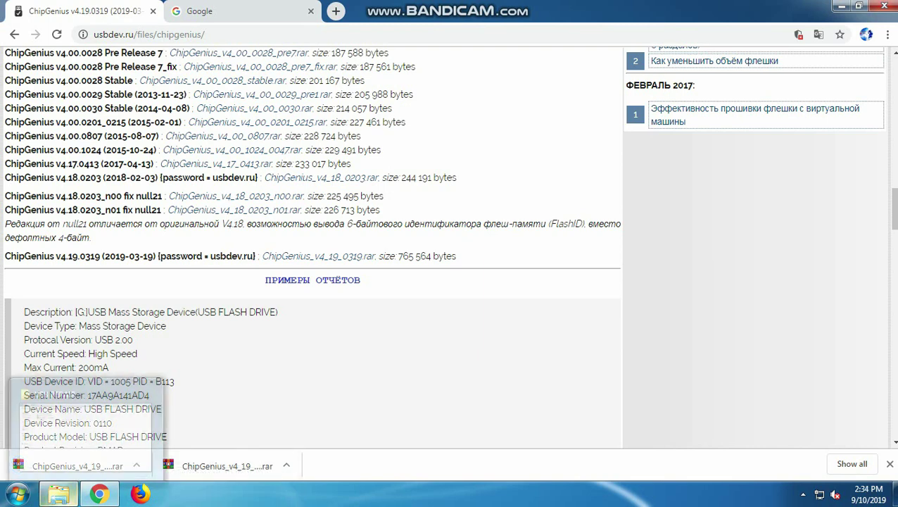
# - Switch to the USB REPAIR folder and permanently delete the extracted ChipGenius_v4_19_0319 folder
pyautogui.click(59, 494)
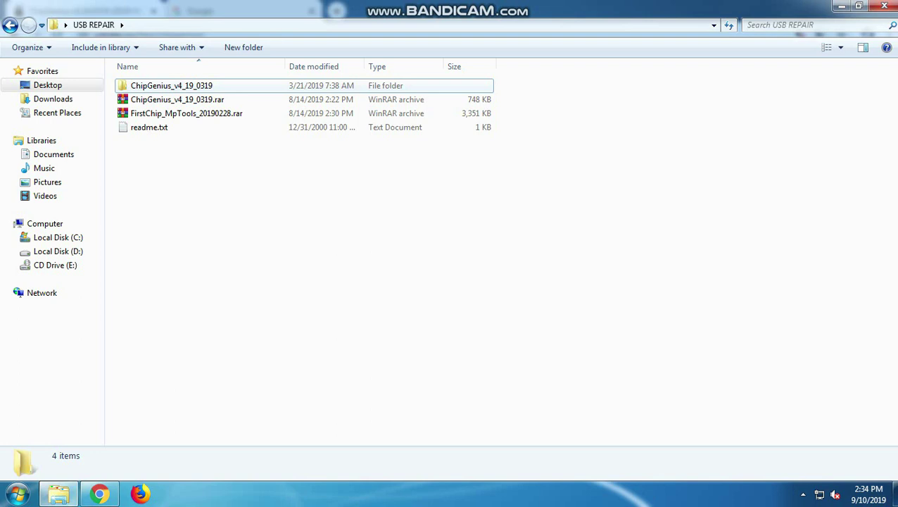
pyautogui.click(172, 86)
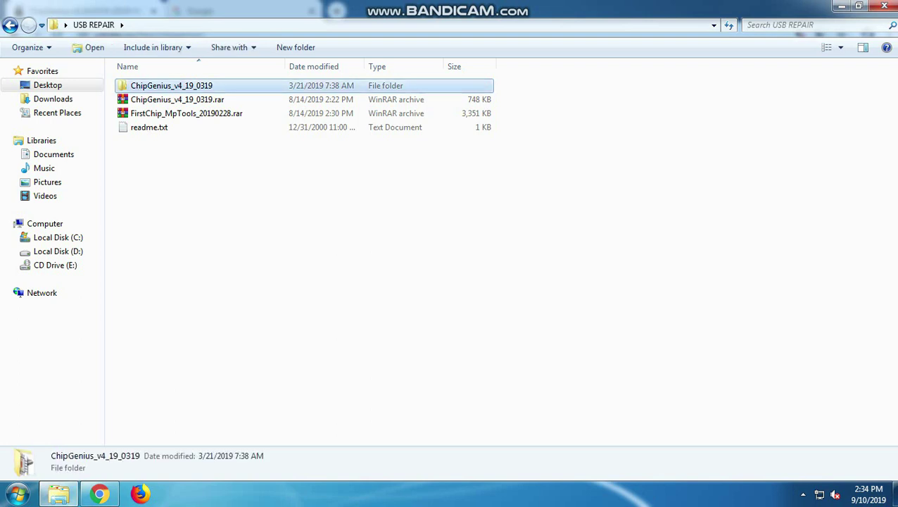
pyautogui.hotkey('shift', 'Delete')
pyautogui.press('Return')
pyautogui.click(167, 87)
pyautogui.rightClick(167, 89)
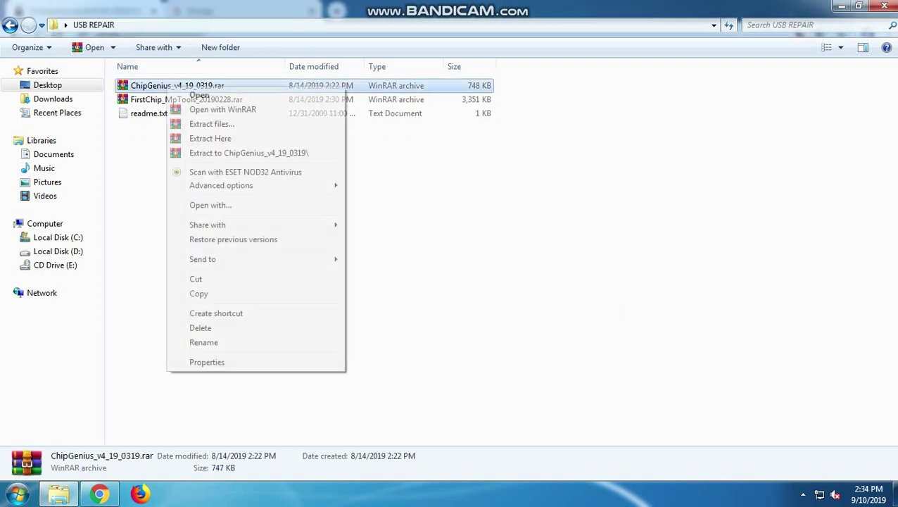
pyautogui.click(210, 138)
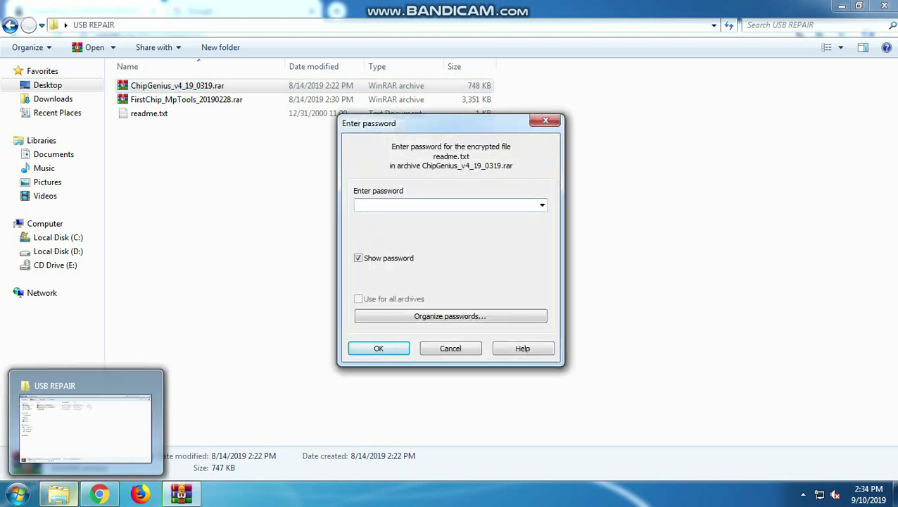
pyautogui.click(450, 349)
pyautogui.click(451, 348)
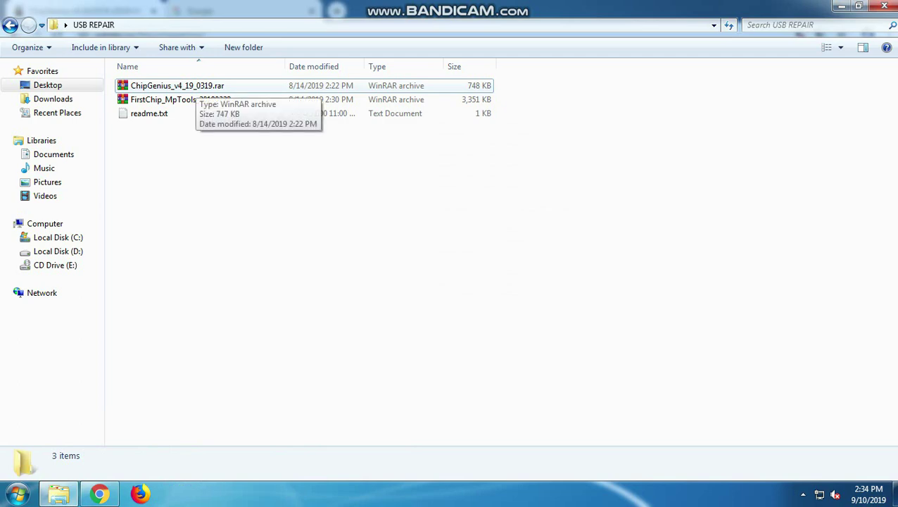
# - Start extracting ChipGenius_v4_19_0319.rar, and copy the archive password from the v4.19.0319 entry on the USBDev page in Chrome
pyautogui.rightClick(192, 87)
pyautogui.click(241, 134)
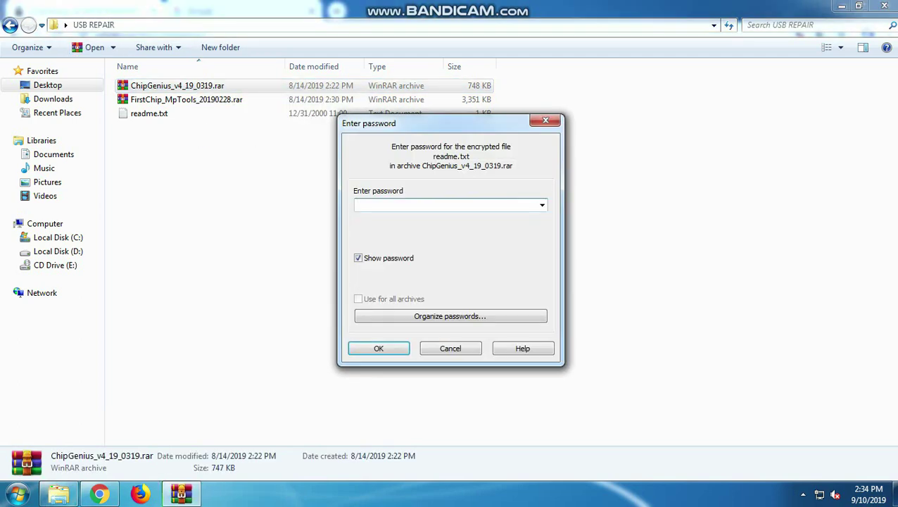
pyautogui.click(99, 494)
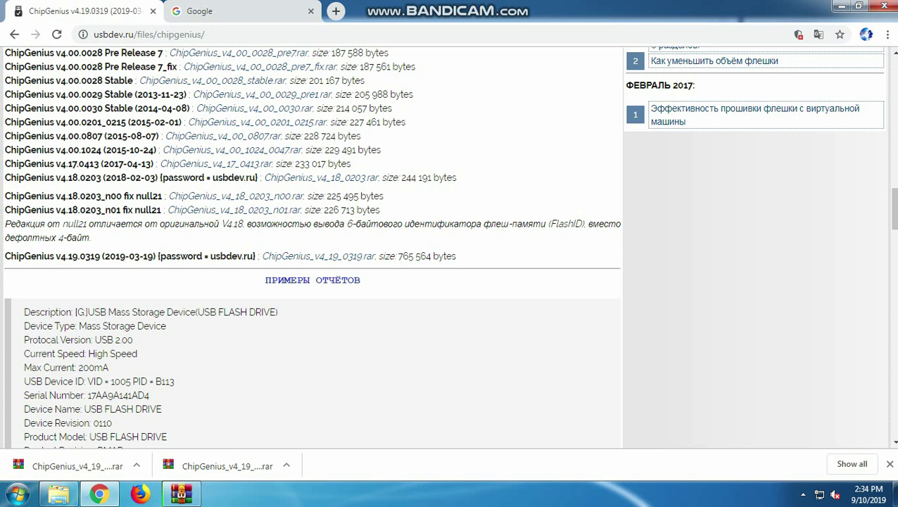
pyautogui.moveTo(161, 256); pyautogui.dragTo(456, 257)
pyautogui.click(456, 257)
pyautogui.moveTo(255, 257); pyautogui.dragTo(209, 257)
pyautogui.hotkey('ctrl', 'c')
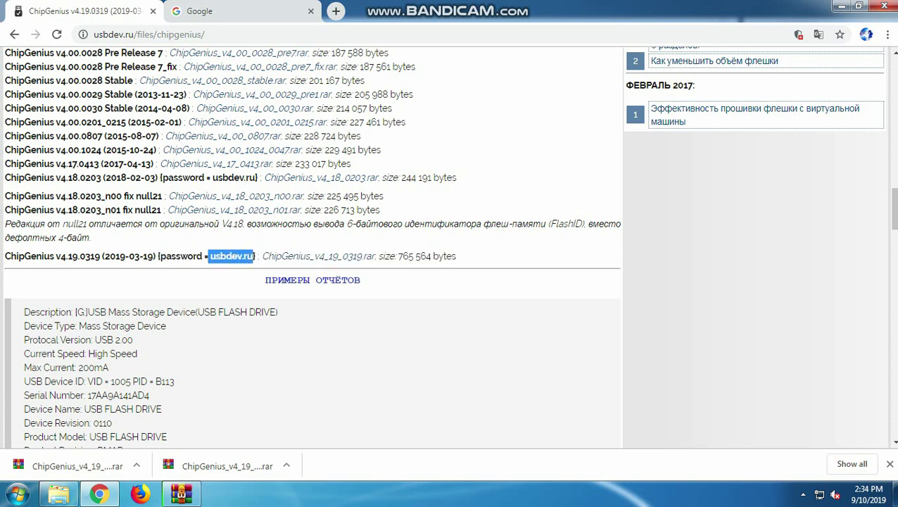
# - Paste the copied archive password into the WinRAR password prompt and extract the archive, replacing all existing files
pyautogui.click(182, 494)
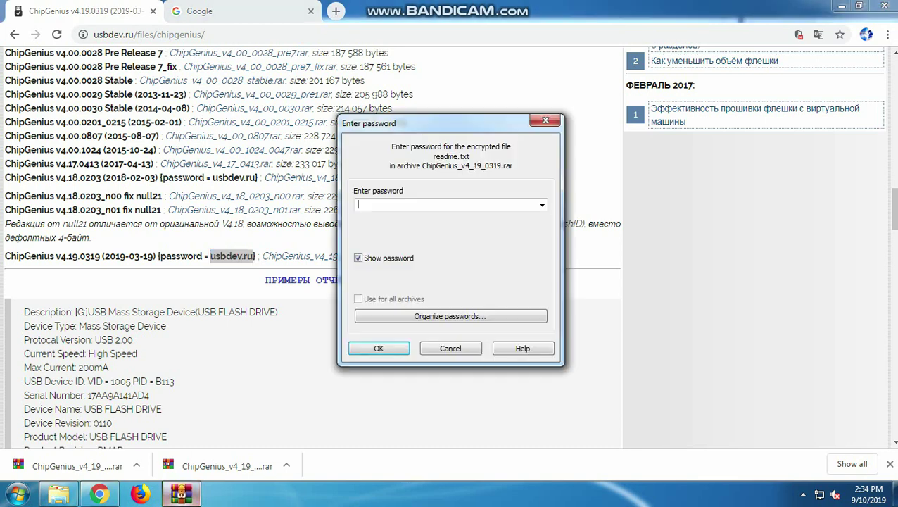
pyautogui.hotkey('ctrl', 'v')
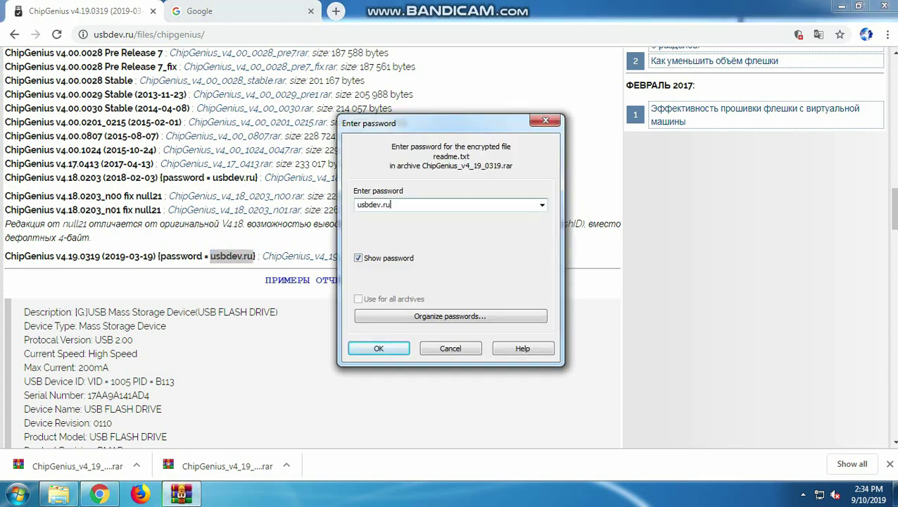
pyautogui.click(842, 6)
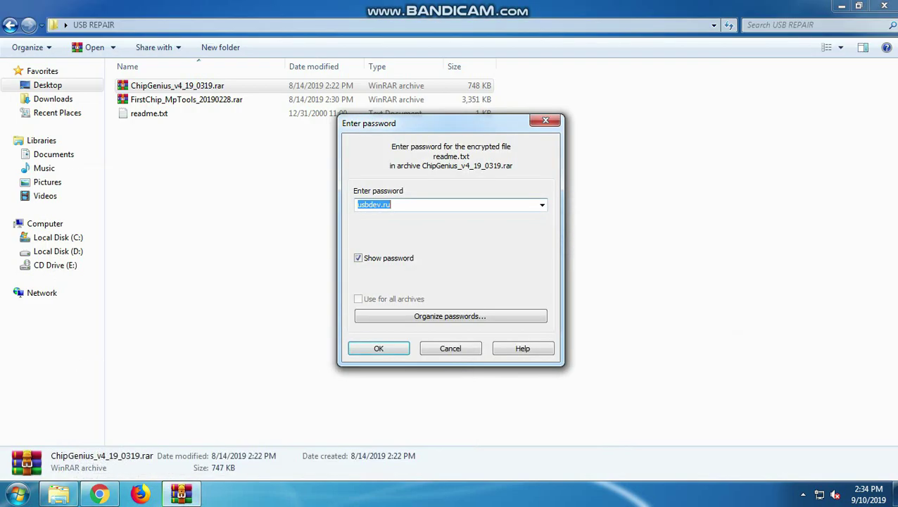
pyautogui.press('Return')
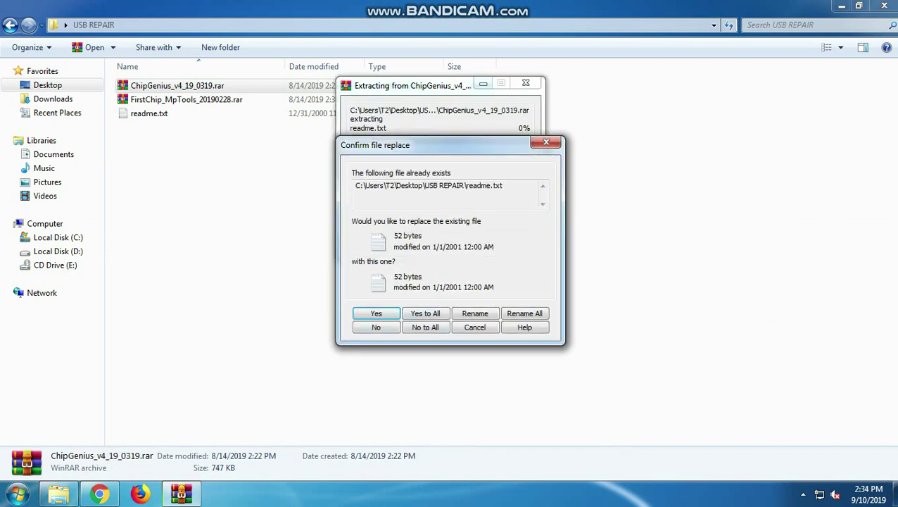
pyautogui.click(425, 313)
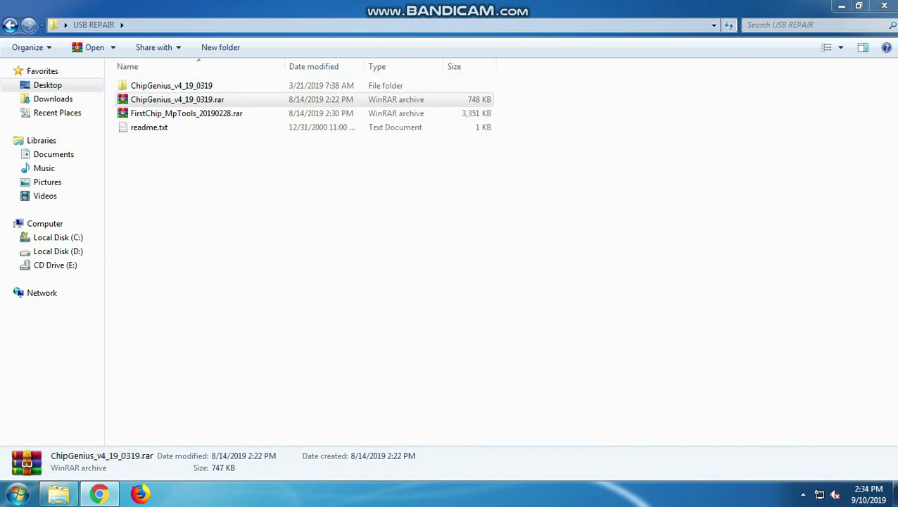
# - Open the extracted ChipGenius_v4_19_0319 folder, refresh it and launch ChipGenius_v4_19_0319.exe
pyautogui.click(172, 86)
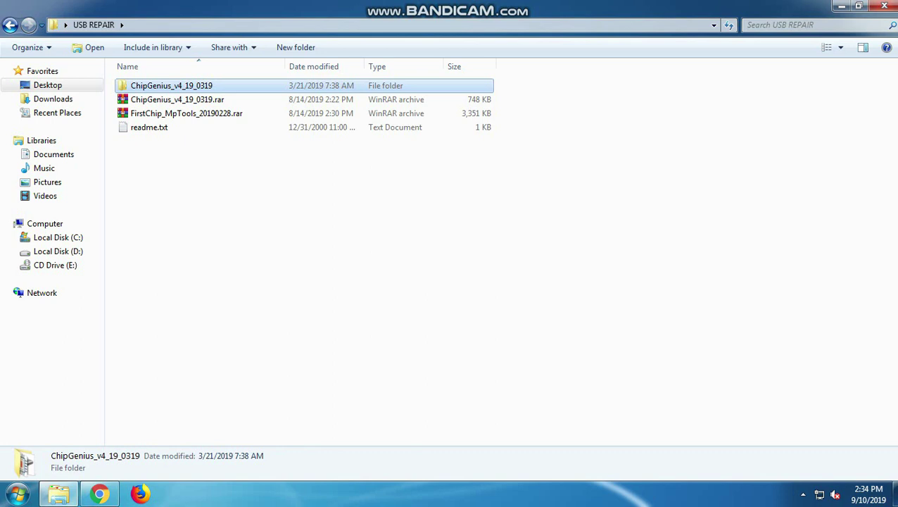
pyautogui.doubleClick(172, 86)
pyautogui.rightClick(336, 233)
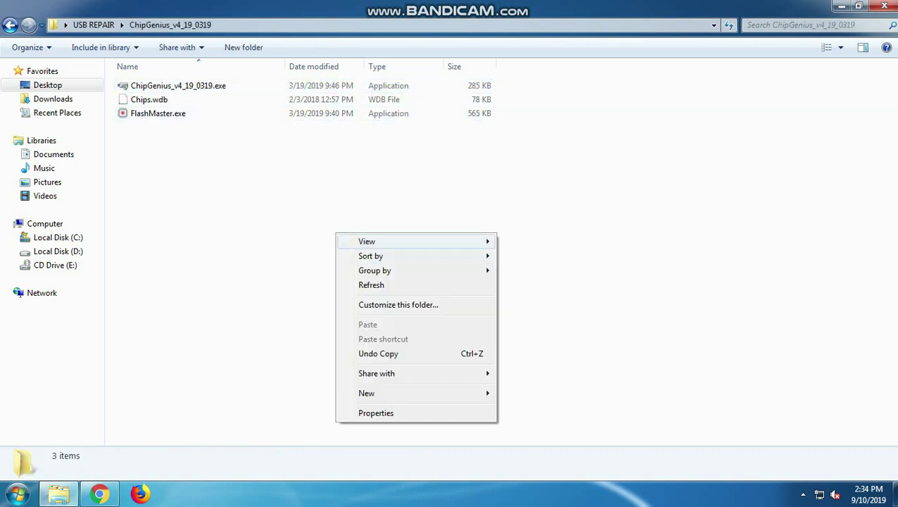
pyautogui.click(371, 284)
pyautogui.click(176, 85)
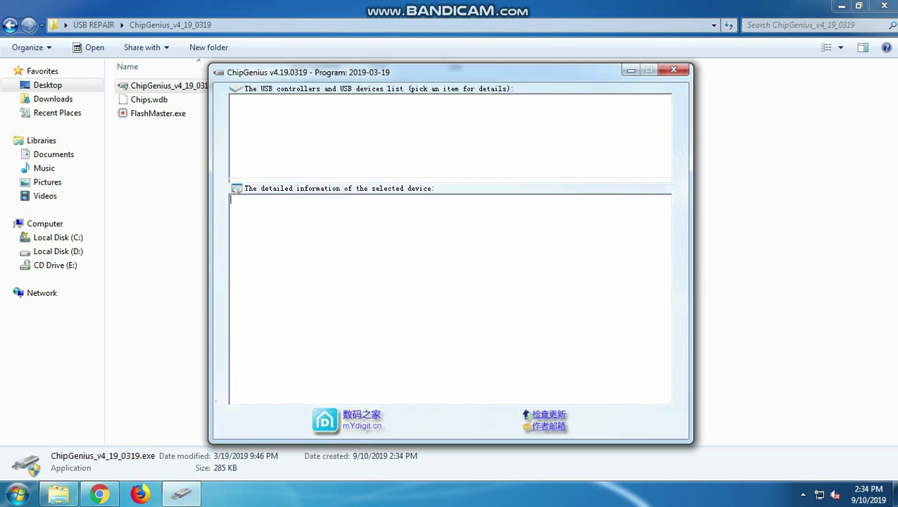
pyautogui.moveTo(493, 73); pyautogui.dragTo(531, 55)
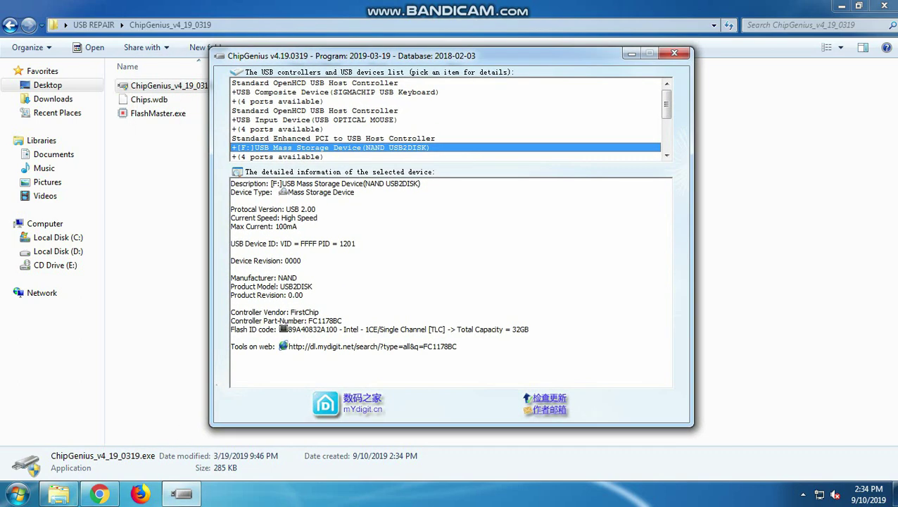
# - Examine the manufacturer, controller vendor, controller part number and total capacity in the details of the F: mass storage device
pyautogui.moveTo(319, 312); pyautogui.dragTo(278, 278)
pyautogui.click(304, 296)
pyautogui.click(279, 278)
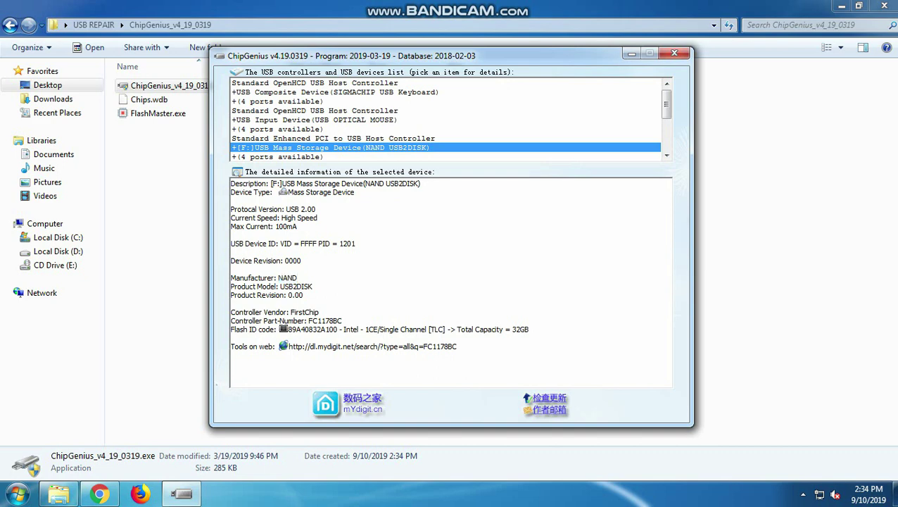
pyautogui.moveTo(342, 321); pyautogui.dragTo(291, 312)
pyautogui.click(321, 312)
pyautogui.moveTo(529, 329); pyautogui.dragTo(512, 329)
pyautogui.click(343, 321)
pyautogui.moveTo(343, 321); pyautogui.dragTo(230, 312)
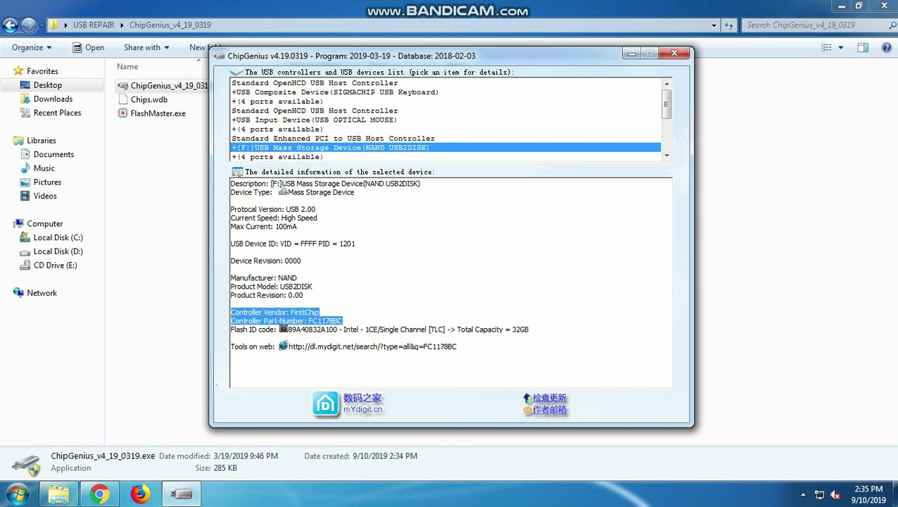
pyautogui.click(306, 312)
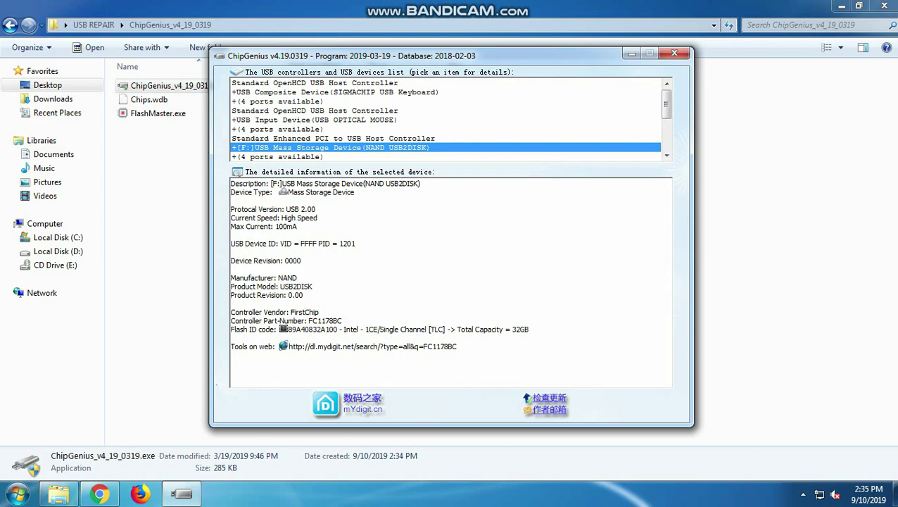
# - Check the drives in a new Computer window, close it, and highlight the controller vendor and part-number lines in ChipGenius
pyautogui.press('super+e')
pyautogui.moveTo(552, 49); pyautogui.dragTo(386, 88)
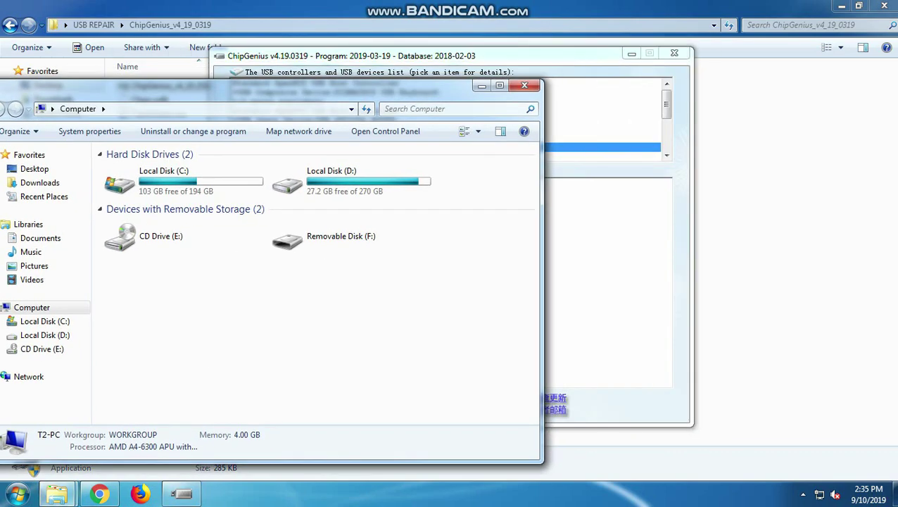
pyautogui.click(524, 85)
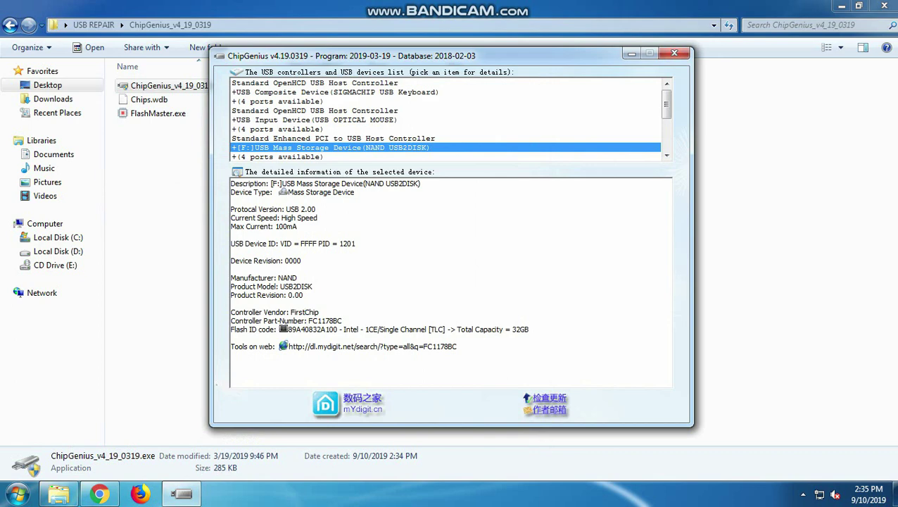
pyautogui.moveTo(342, 320); pyautogui.dragTo(231, 303)
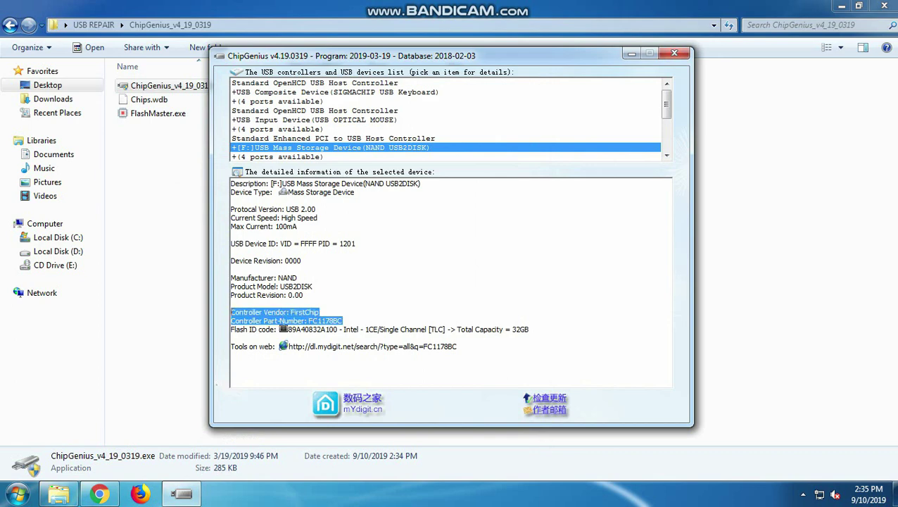
pyautogui.click(319, 312)
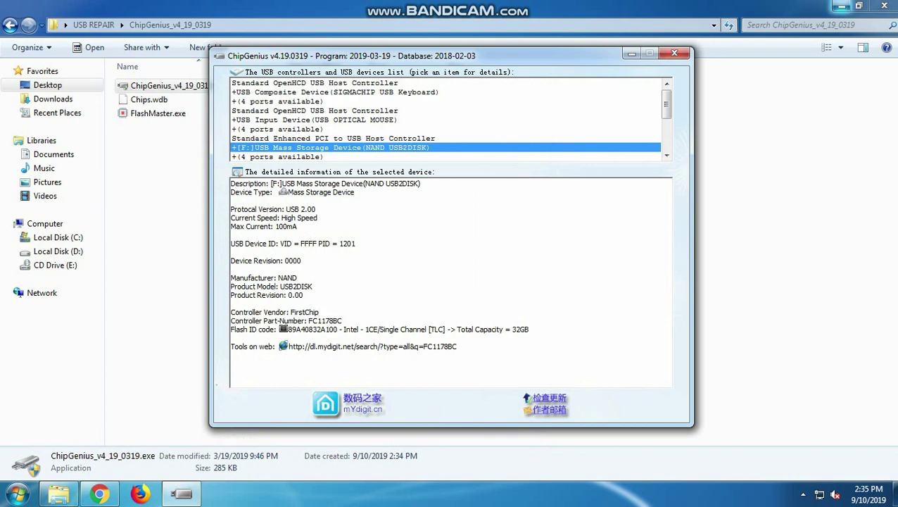
# - Minimize the folder window, switch to Chrome, close the ChipGenius page and search Google for "firstchip fc1178bc mptools"
pyautogui.click(842, 6)
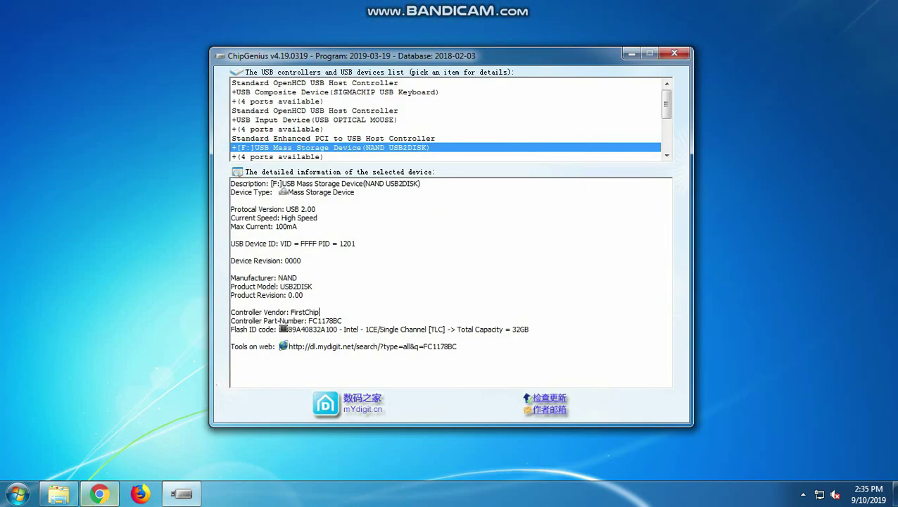
pyautogui.click(99, 494)
pyautogui.click(211, 10)
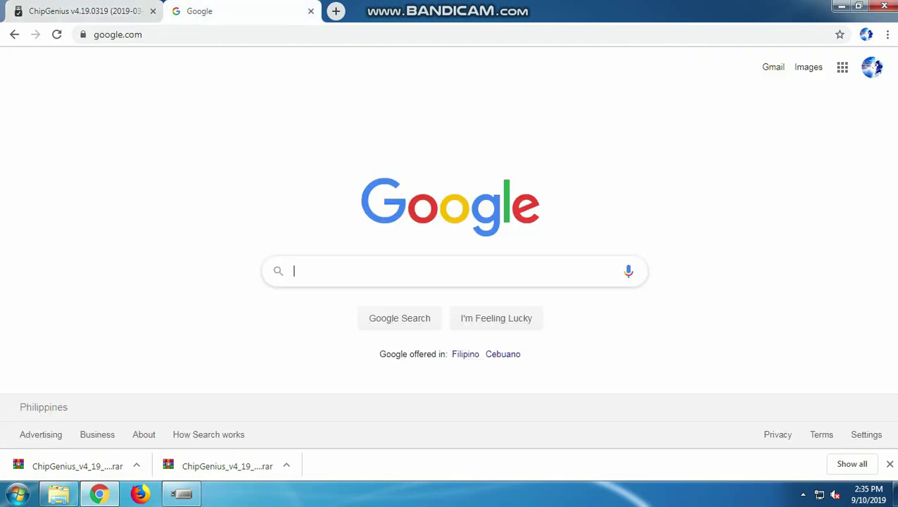
pyautogui.click(153, 11)
pyautogui.click(394, 271)
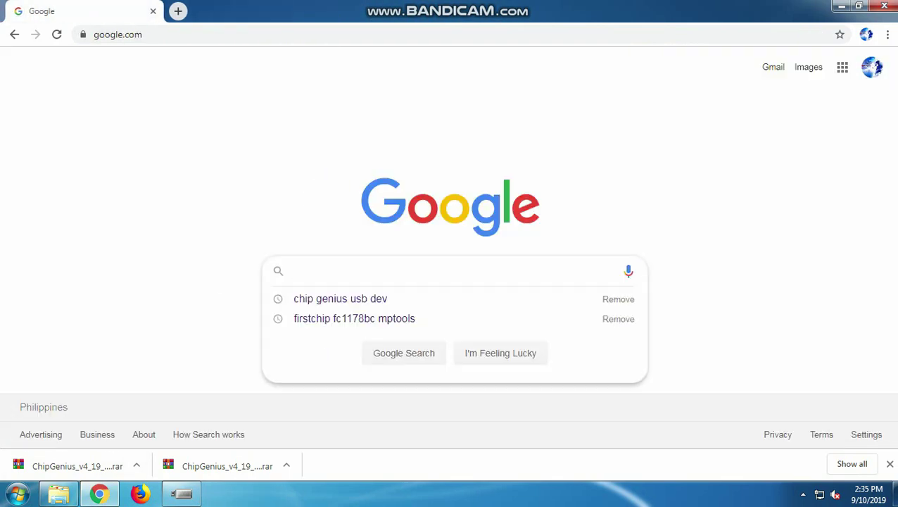
pyautogui.click(354, 318)
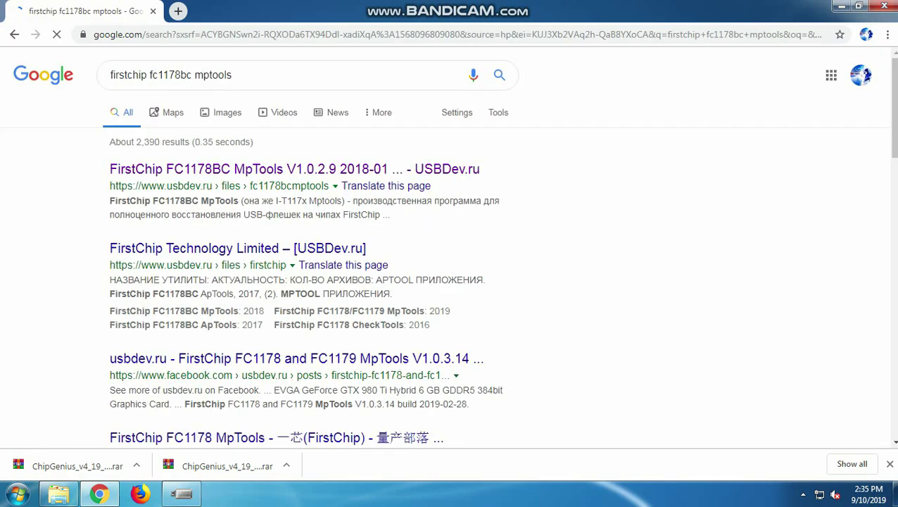
# - Place Chrome and ChipGenius side by side and compare the search terms with the controller vendor and part number
pyautogui.moveTo(549, 10); pyautogui.dragTo(1, 151)
pyautogui.moveTo(506, 56); pyautogui.dragTo(674, 77)
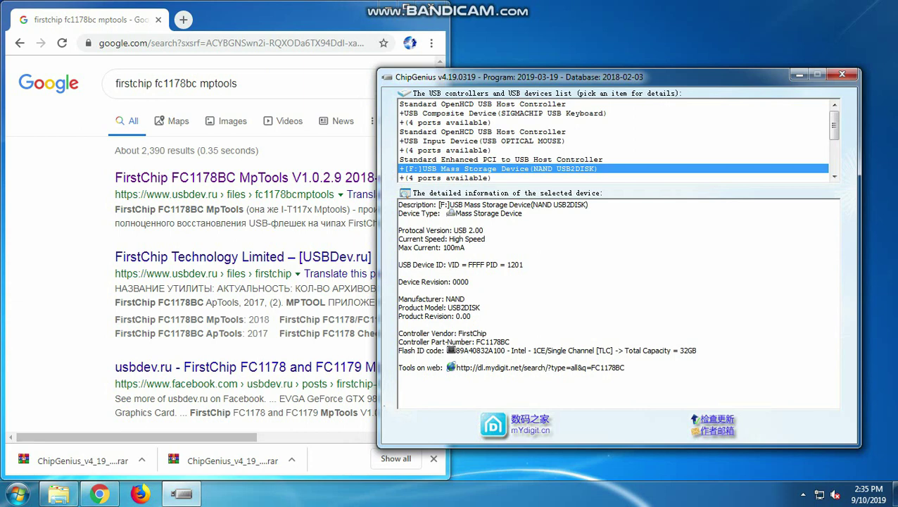
pyautogui.moveTo(487, 333); pyautogui.dragTo(457, 333)
pyautogui.click(133, 83)
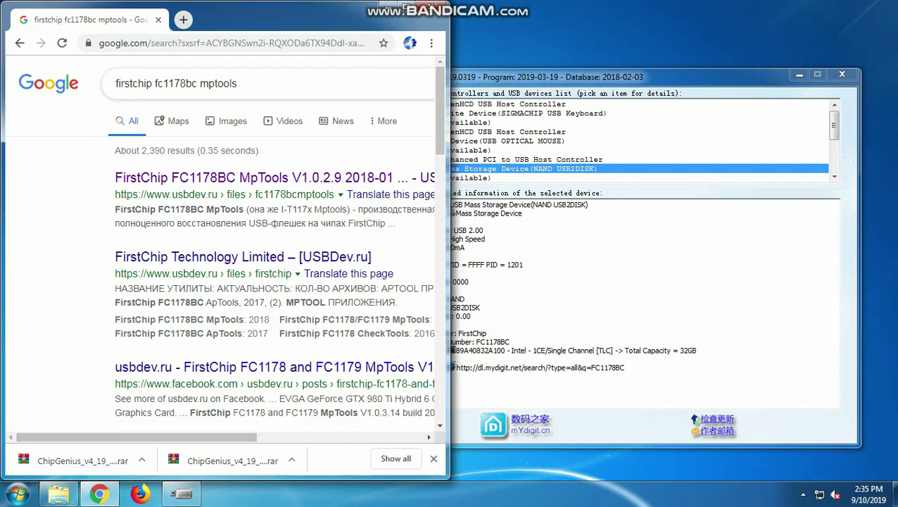
pyautogui.doubleClick(133, 83)
pyautogui.click(465, 299)
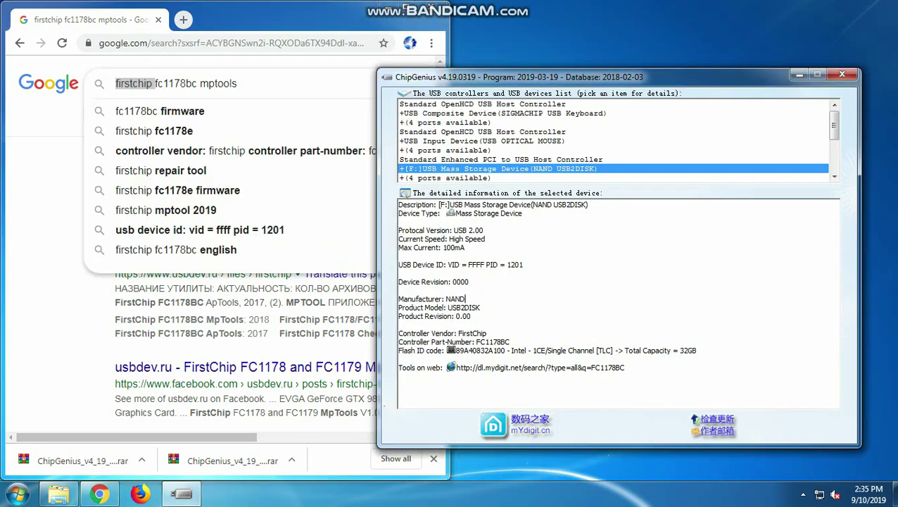
pyautogui.doubleClick(176, 83)
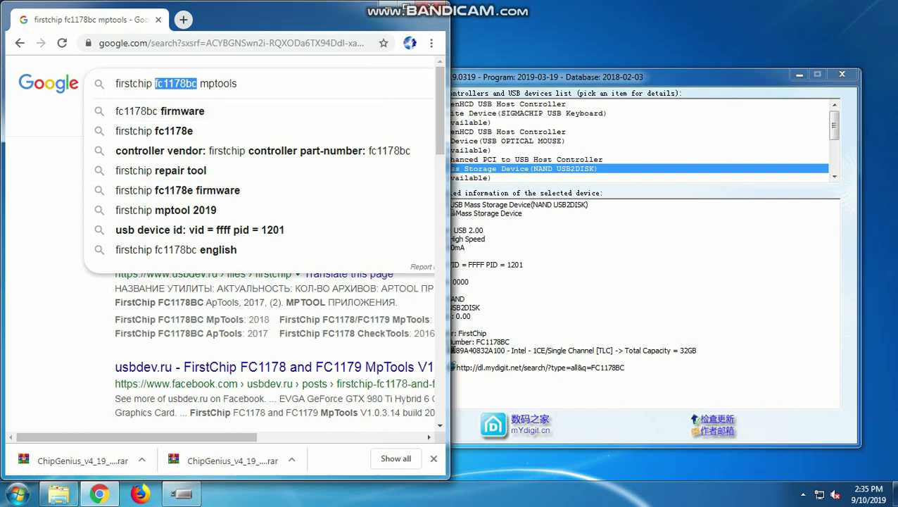
pyautogui.doubleClick(492, 341)
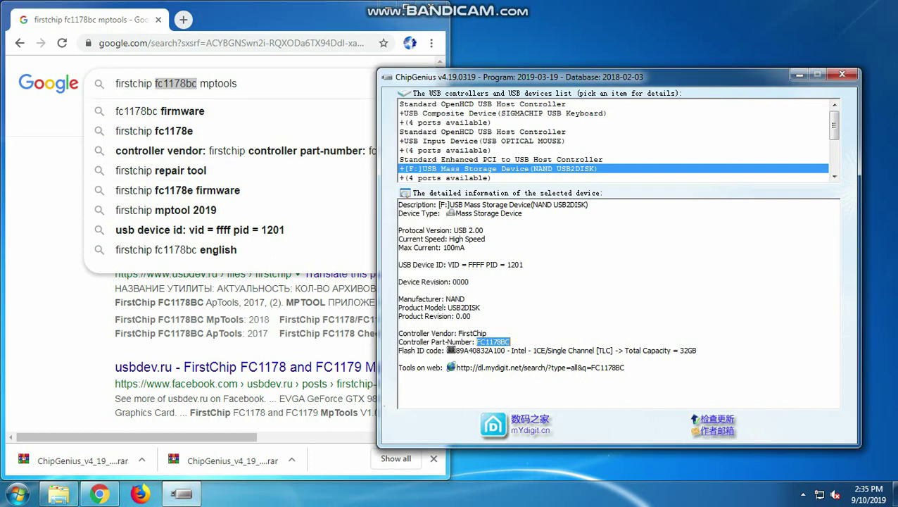
pyautogui.click(238, 84)
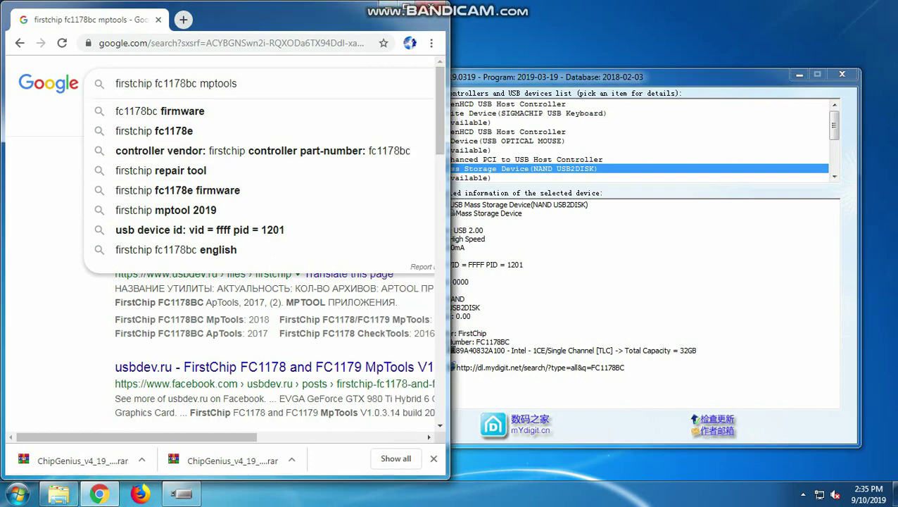
pyautogui.moveTo(200, 83); pyautogui.dragTo(238, 83)
pyautogui.click(238, 83)
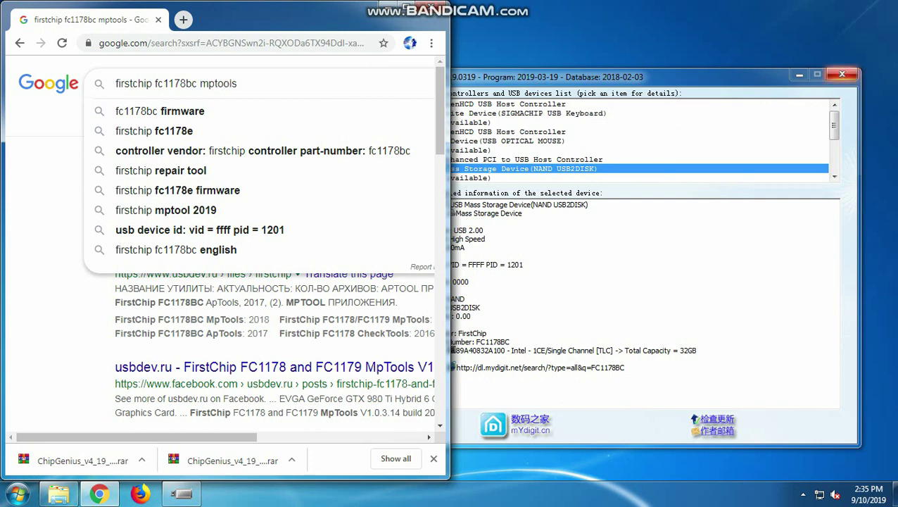
# - Minimize ChipGenius, maximize Chrome and open the FirstChip FC1178BC MpTools V1.0.2.9 result on USBDev.ru
pyautogui.moveTo(549, 77); pyautogui.dragTo(566, 75)
pyautogui.click(816, 72)
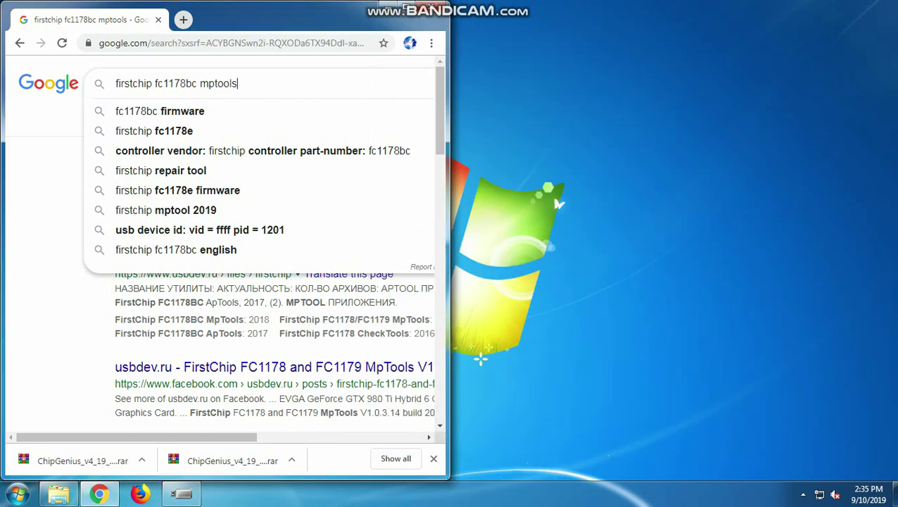
pyautogui.click(406, 7)
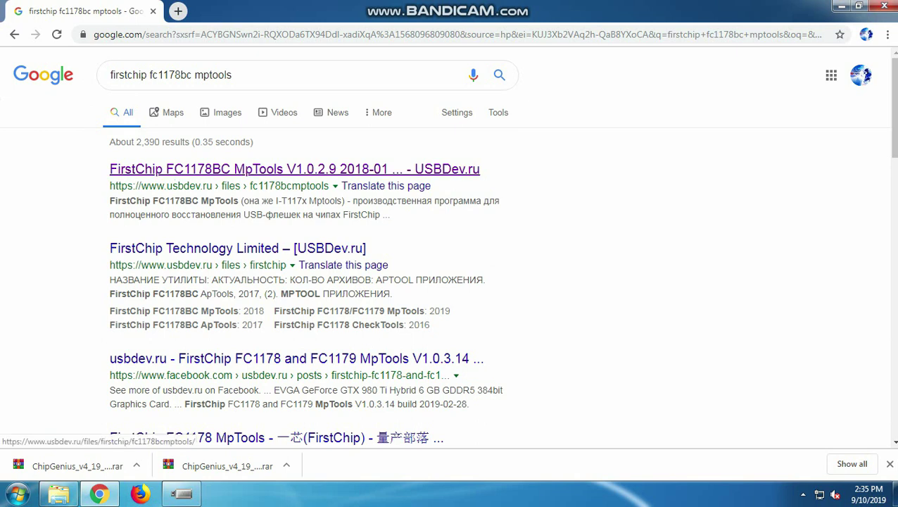
pyautogui.click(299, 438)
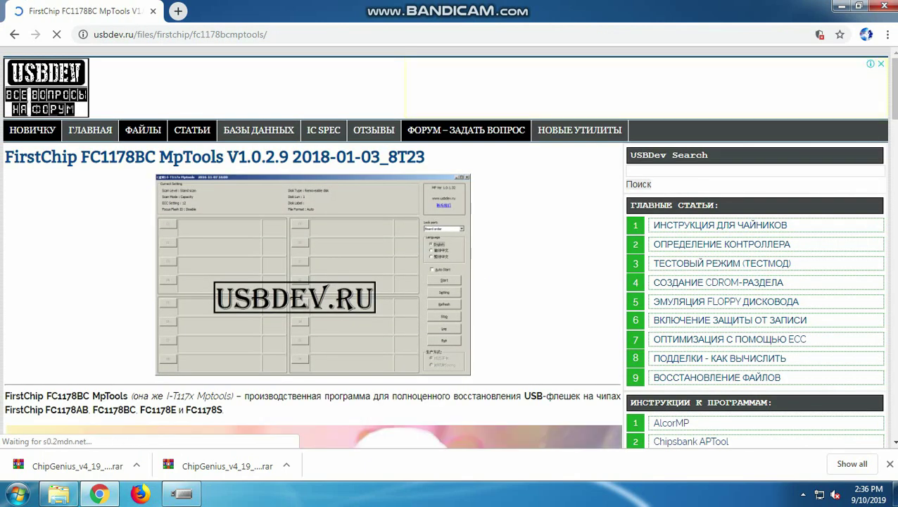
# - Find the FC1178BC MpTools V1.0.2.9 2018-01-03_8T23 entry in the download list and highlight its release date
pyautogui.scroll(-10, 449, 246)
pyautogui.scroll(2, 450, 246)
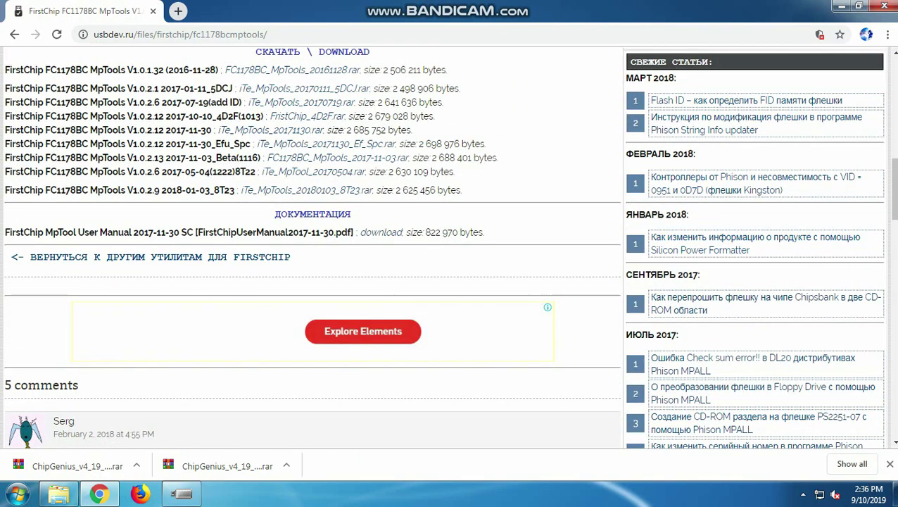
pyautogui.moveTo(161, 191); pyautogui.dragTo(214, 190)
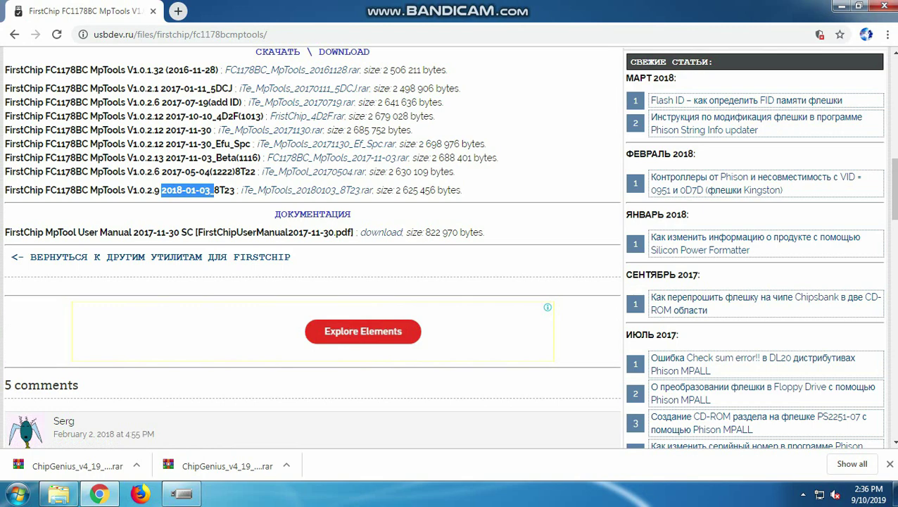
# - Compare the release date of the MpTools V1.0.2.9 8T23 download with the date of the MpTool User Manual
pyautogui.moveTo(133, 232); pyautogui.dragTo(180, 232)
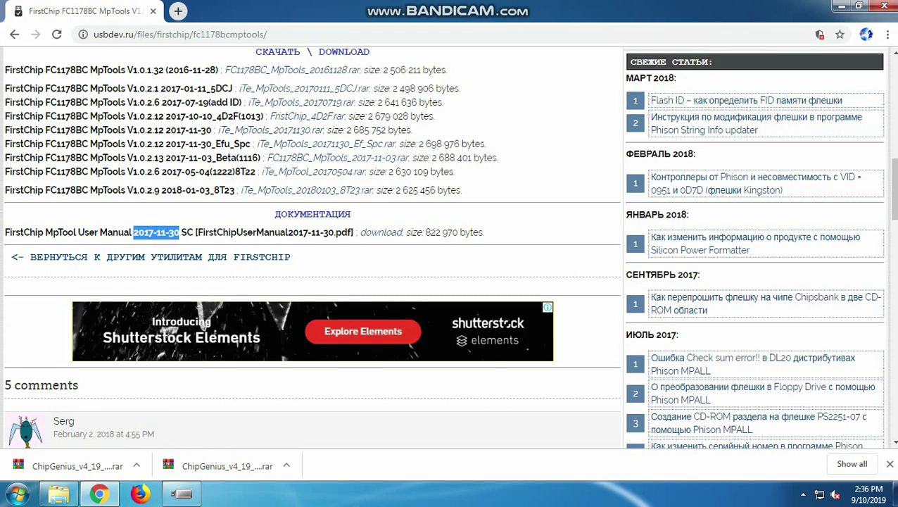
pyautogui.click(181, 232)
pyautogui.scroll(4, 449, 247)
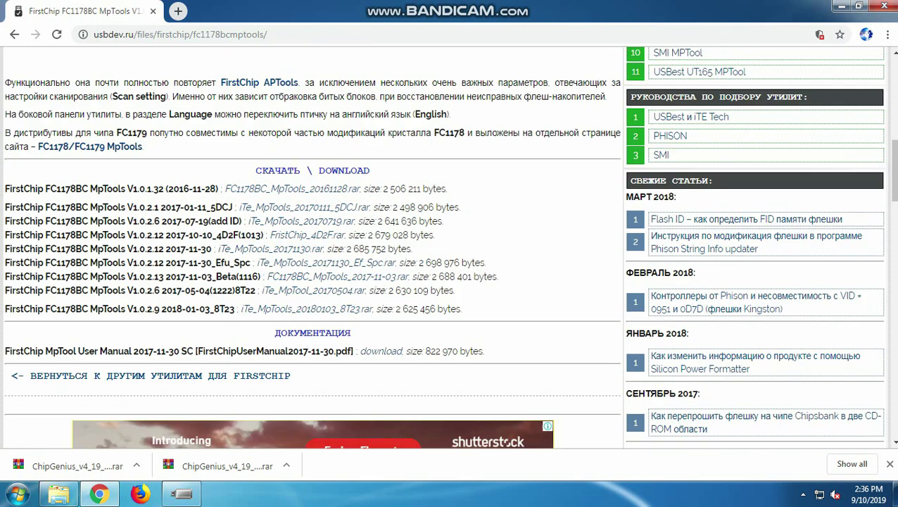
pyautogui.scroll(-2, 449, 246)
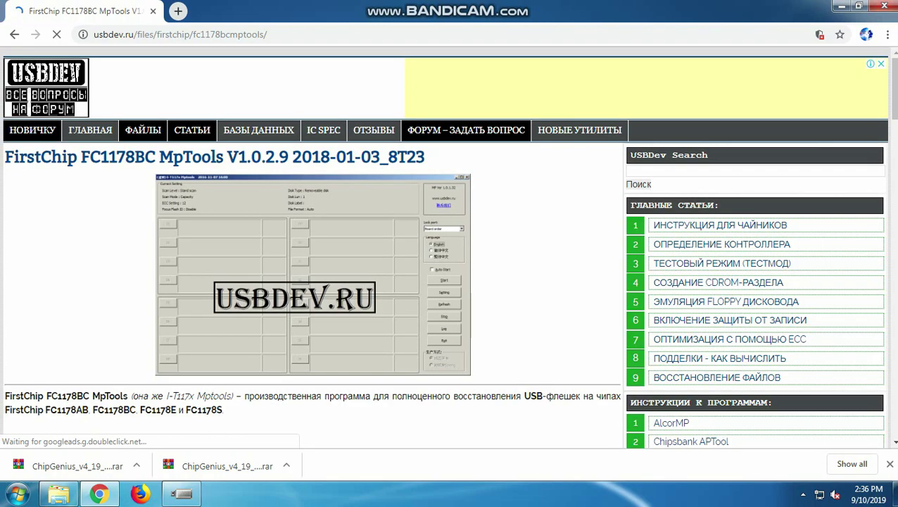
pyautogui.scroll(-12, 313, 246)
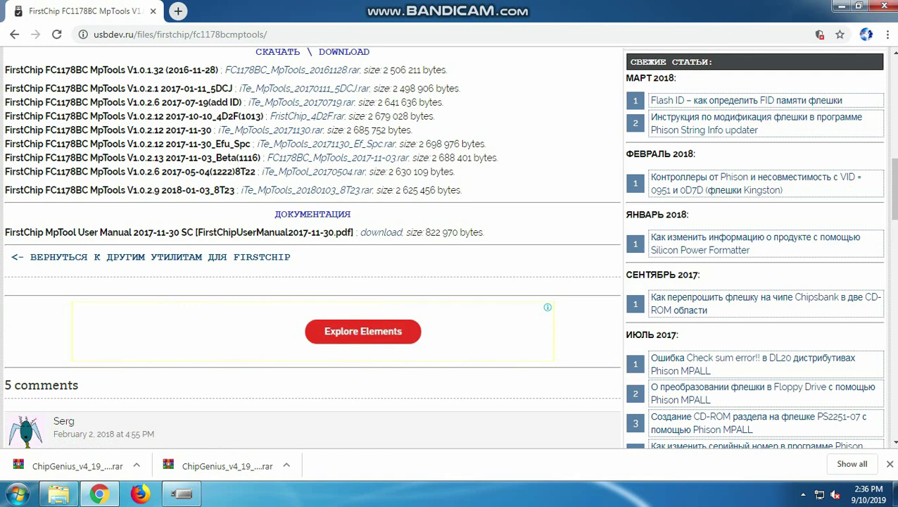
pyautogui.moveTo(162, 190); pyautogui.dragTo(213, 190)
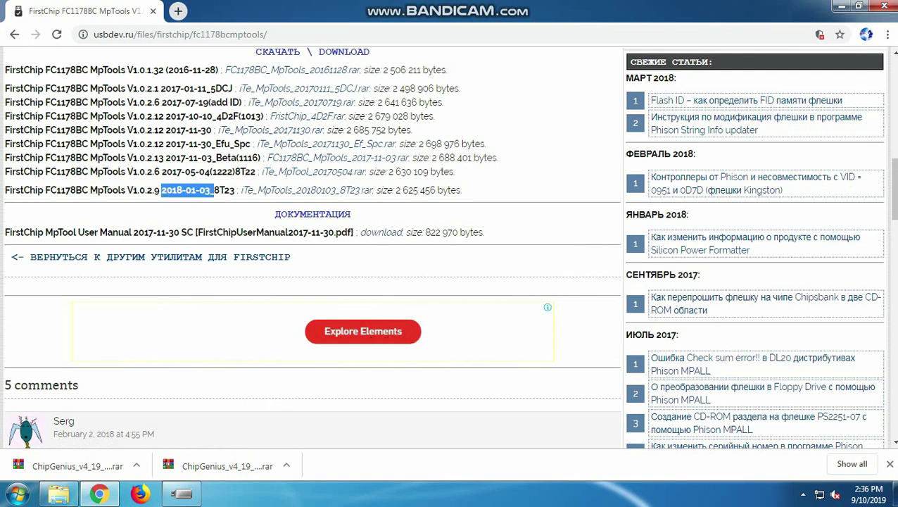
pyautogui.moveTo(133, 232); pyautogui.dragTo(179, 233)
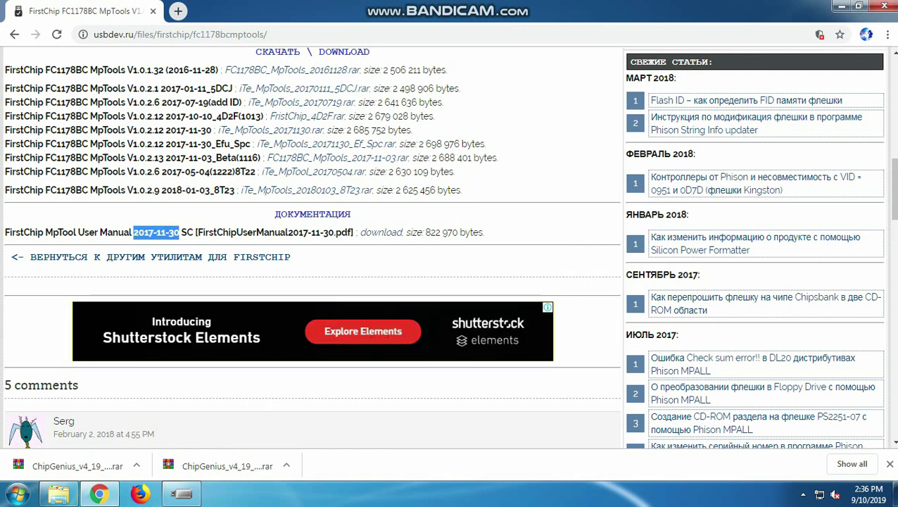
pyautogui.click(178, 233)
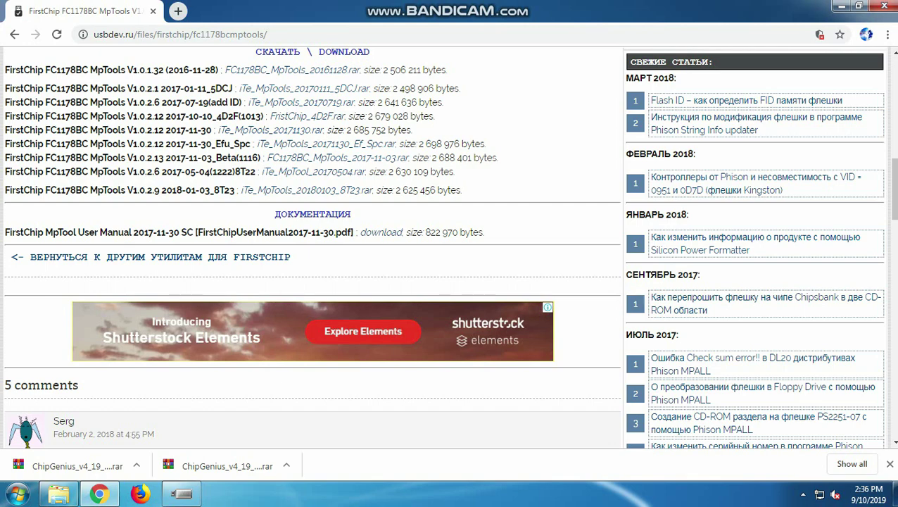
# - Open the linked FC1178/FC1179 MpTools page and highlight the V1.0.3.14 (2019-02-28) entry in its download list
pyautogui.scroll(4, 312, 246)
pyautogui.scroll(-3, 313, 246)
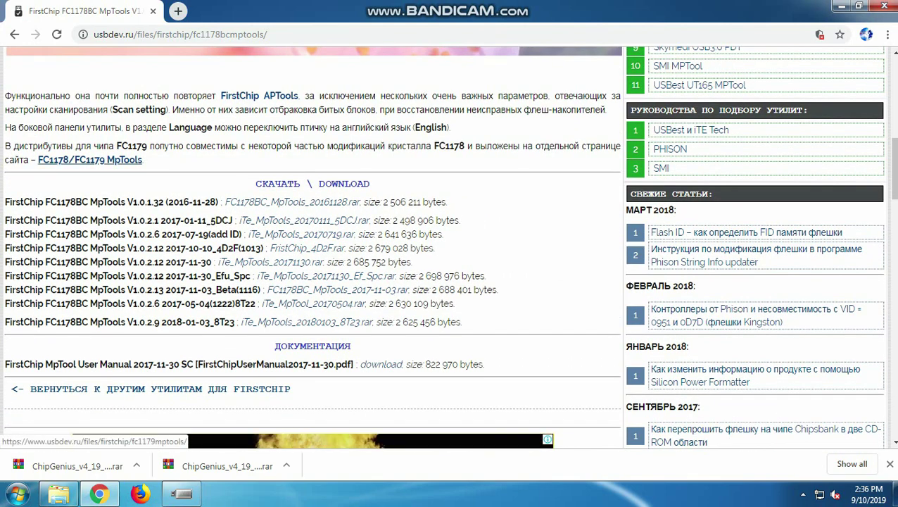
pyautogui.click(90, 160)
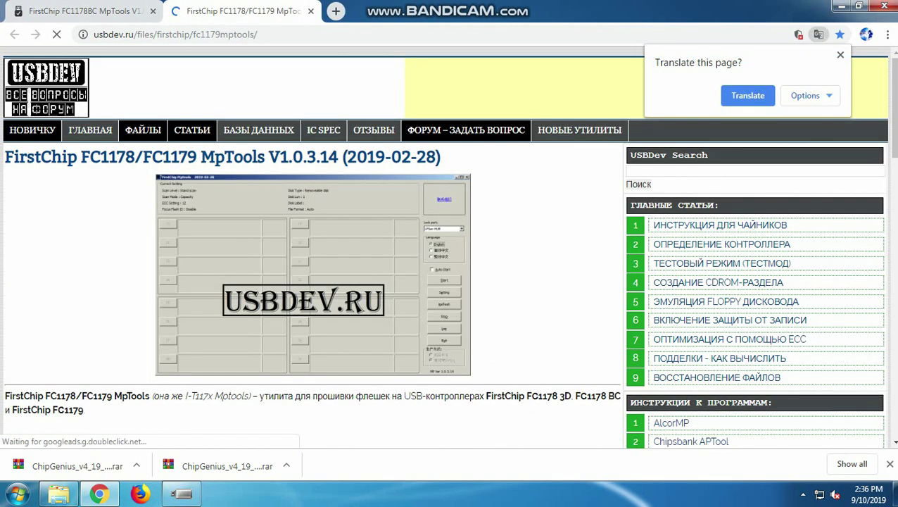
pyautogui.moveTo(441, 157); pyautogui.dragTo(338, 156)
pyautogui.scroll(-2, 311, 267)
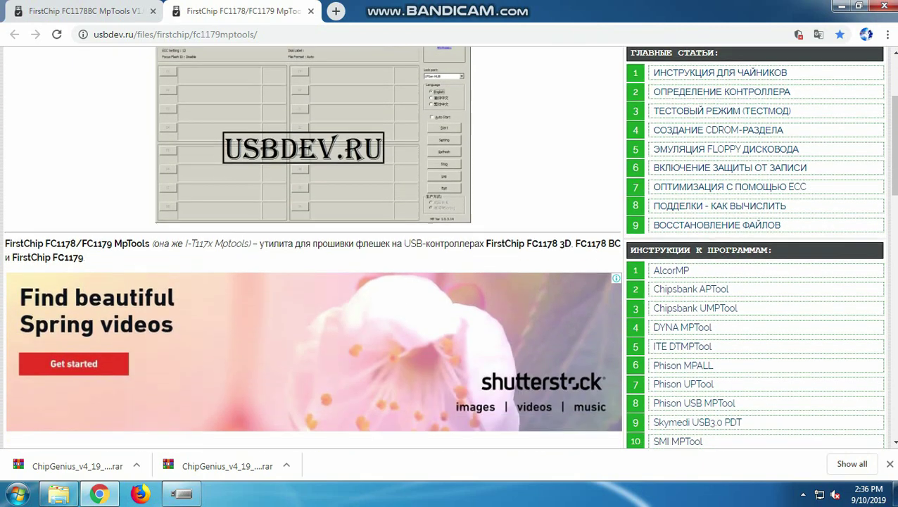
pyautogui.scroll(-5, 314, 246)
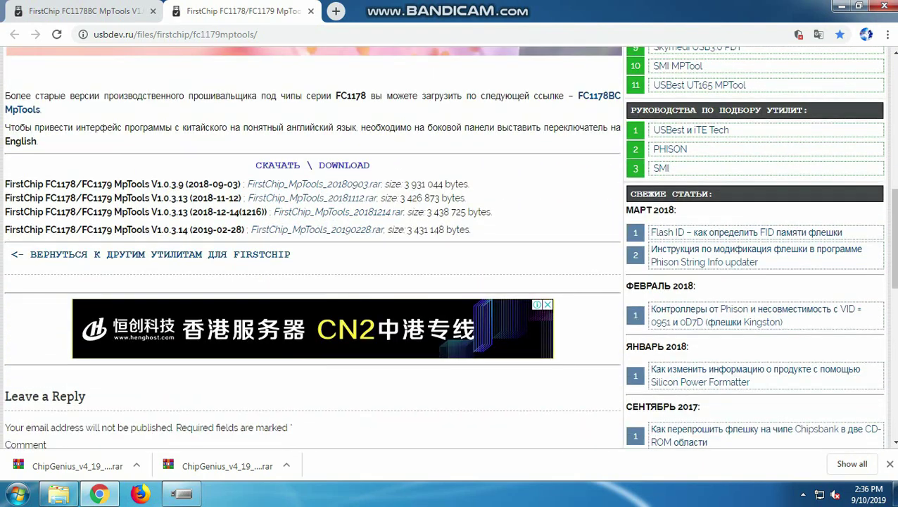
pyautogui.moveTo(190, 230); pyautogui.dragTo(5, 229)
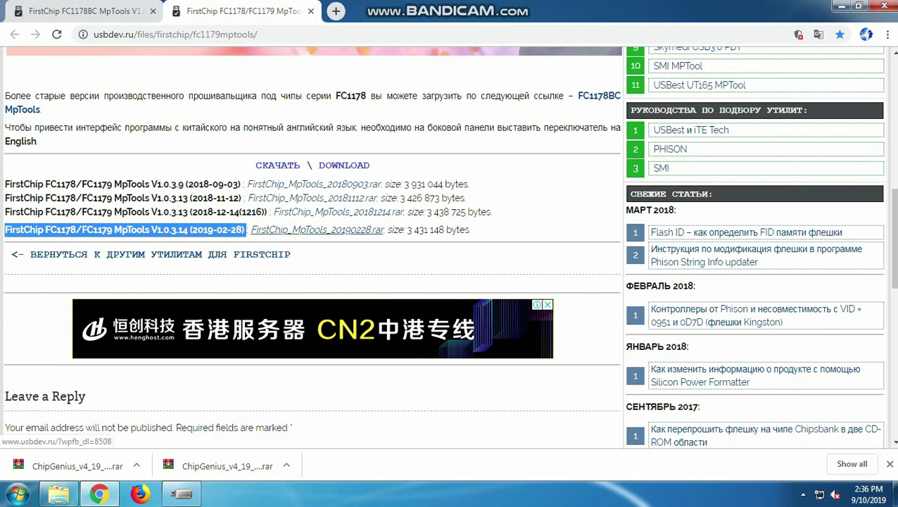
pyautogui.click(317, 231)
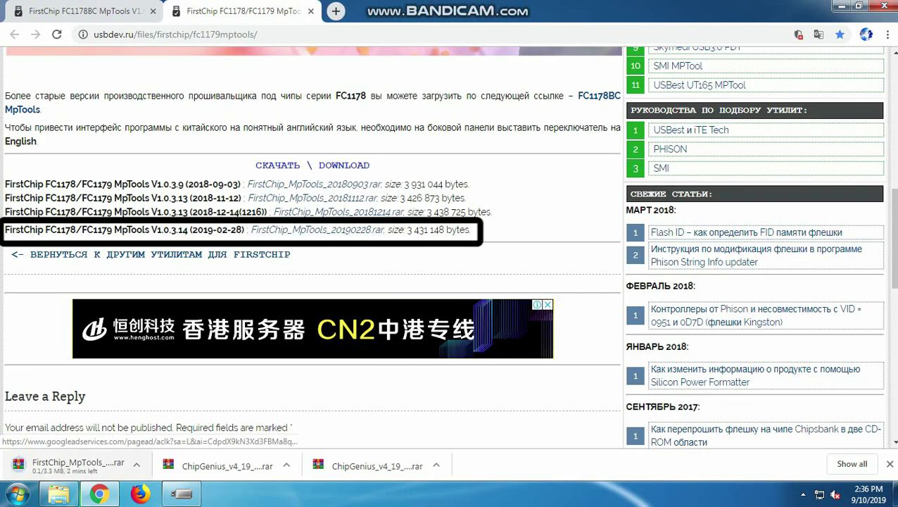
pyautogui.click(136, 464)
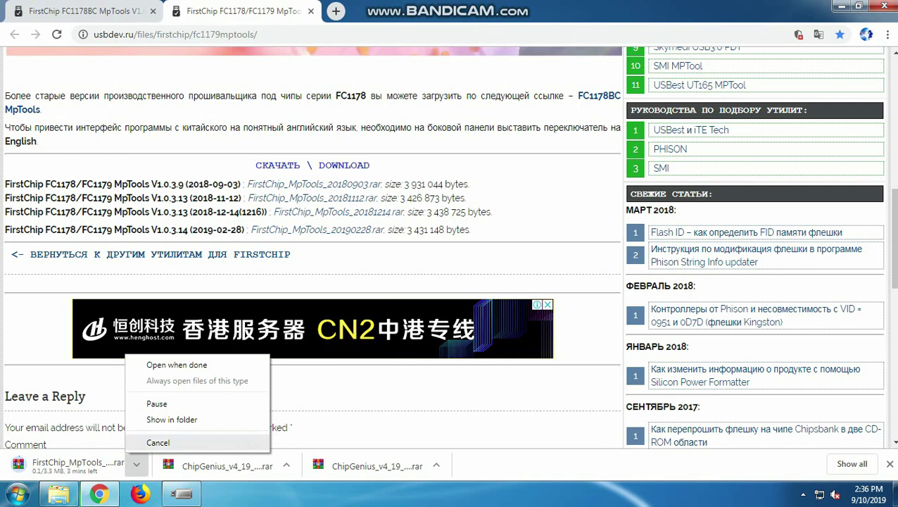
pyautogui.click(162, 439)
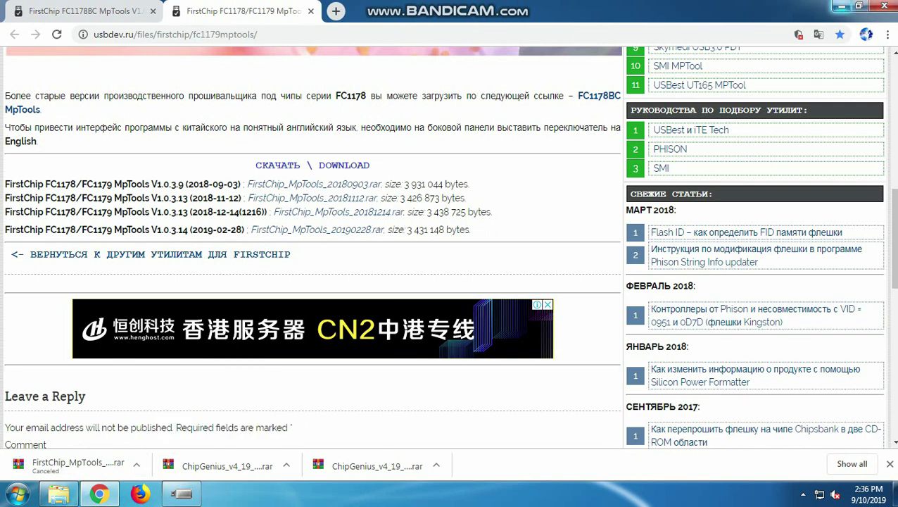
# - Minimize Chrome, switch to Windows Explorer and go back to the USB REPAIR folder
pyautogui.click(842, 6)
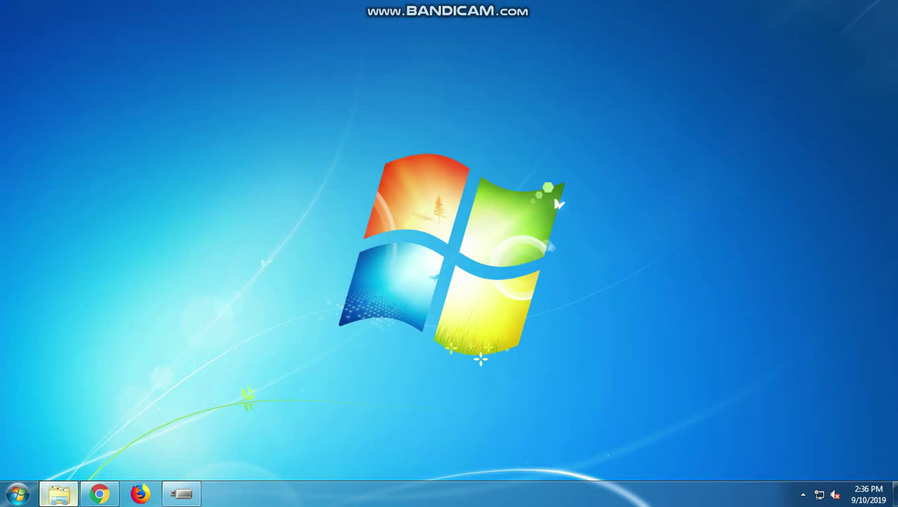
pyautogui.click(59, 493)
pyautogui.click(100, 493)
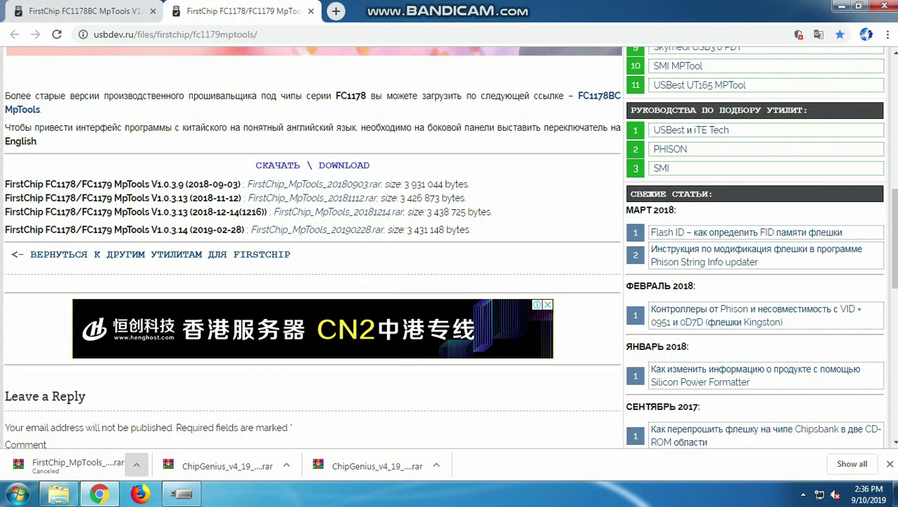
pyautogui.click(842, 7)
pyautogui.click(58, 494)
pyautogui.click(10, 25)
# - Extract FirstChip_MpTools_20190228.rar directly into the USB REPAIR folder, replacing all existing files
pyautogui.click(187, 113)
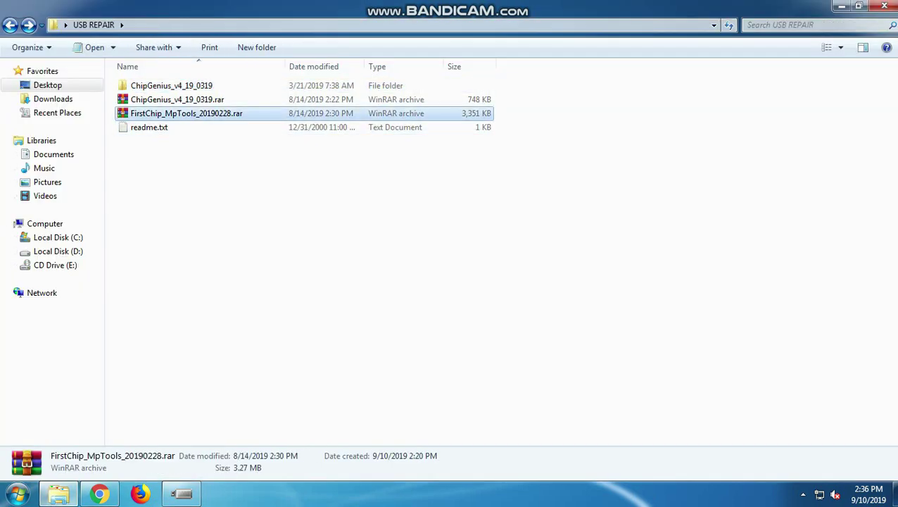
pyautogui.rightClick(218, 114)
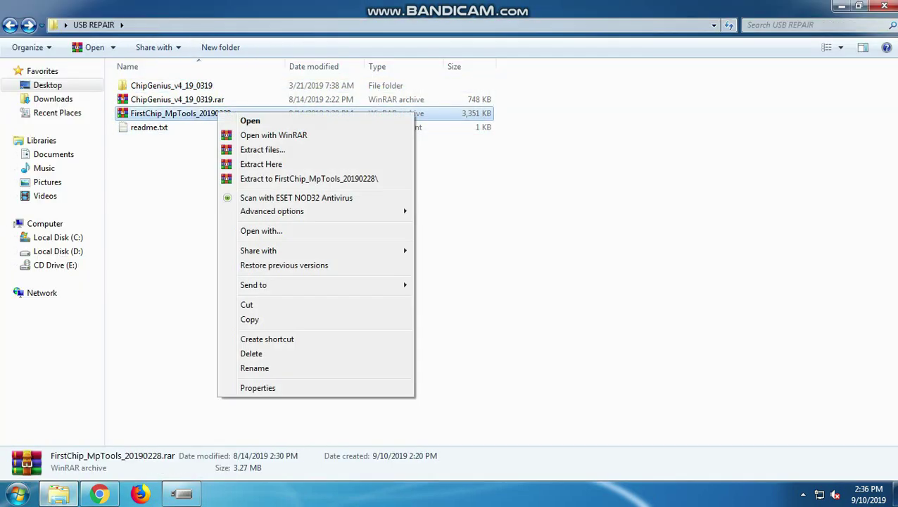
pyautogui.click(260, 164)
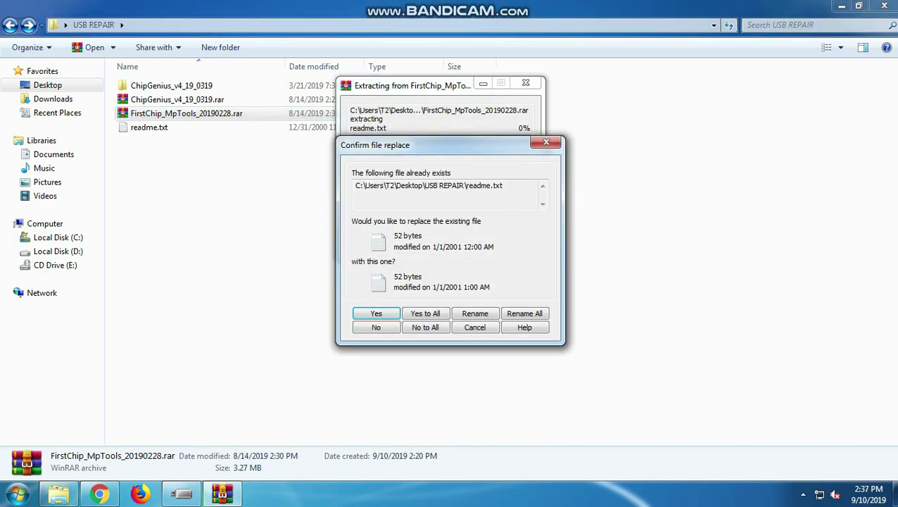
pyautogui.click(425, 313)
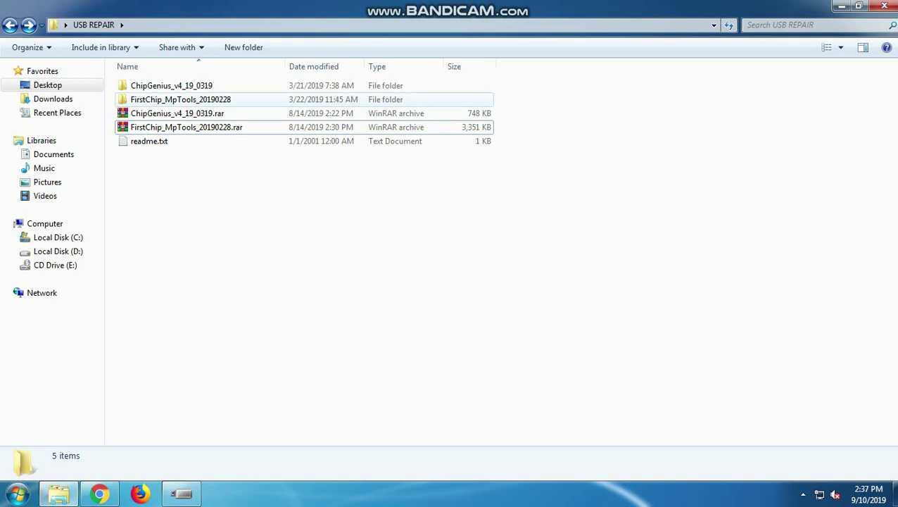
# - Open the extracted FirstChip_MpTools_20190228 folder, run FCMpTools.exe and accept the preselected 测试架Sorting production type
pyautogui.click(212, 99)
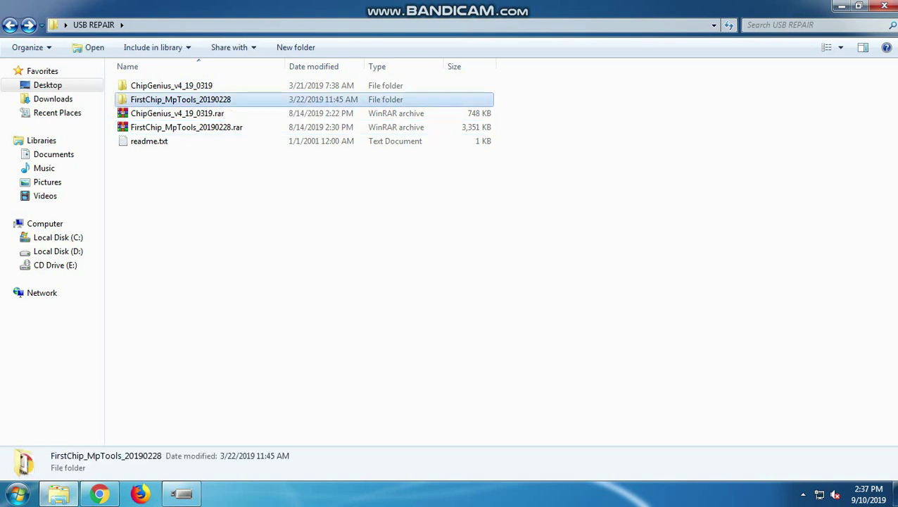
pyautogui.doubleClick(211, 99)
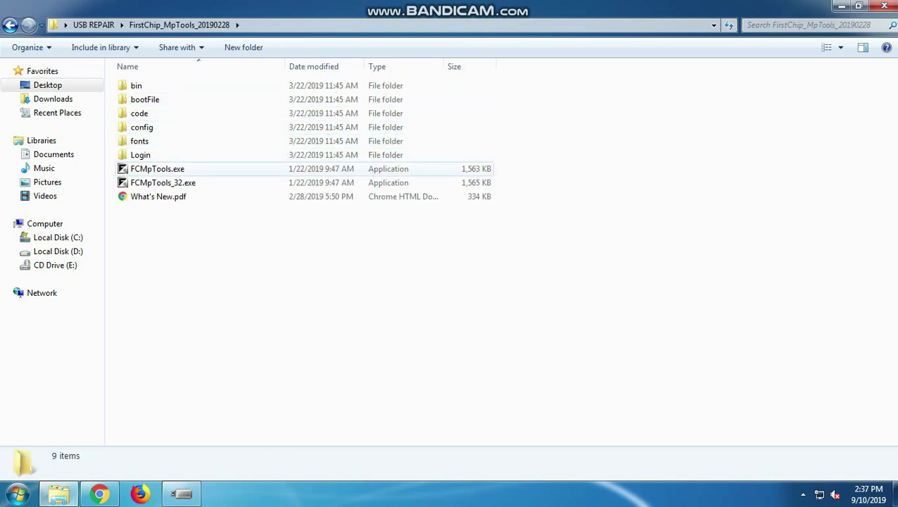
pyautogui.click(183, 169)
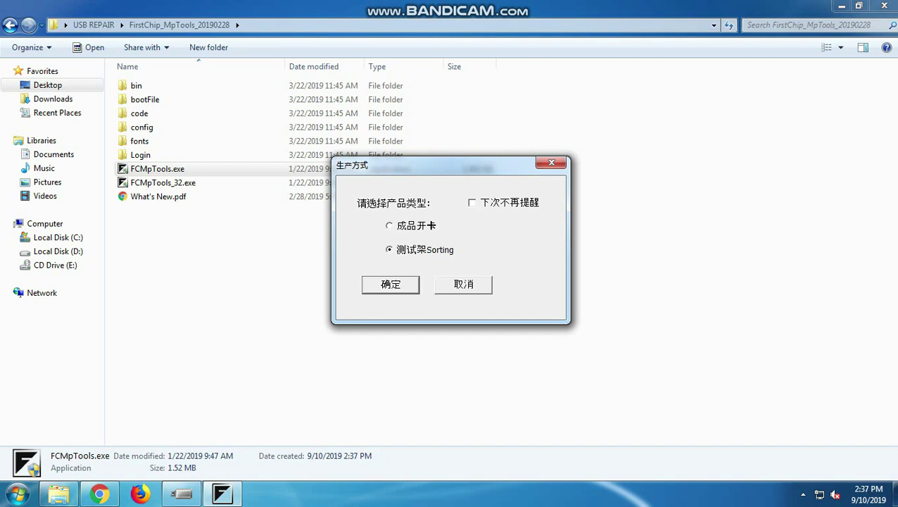
pyautogui.press('Return')
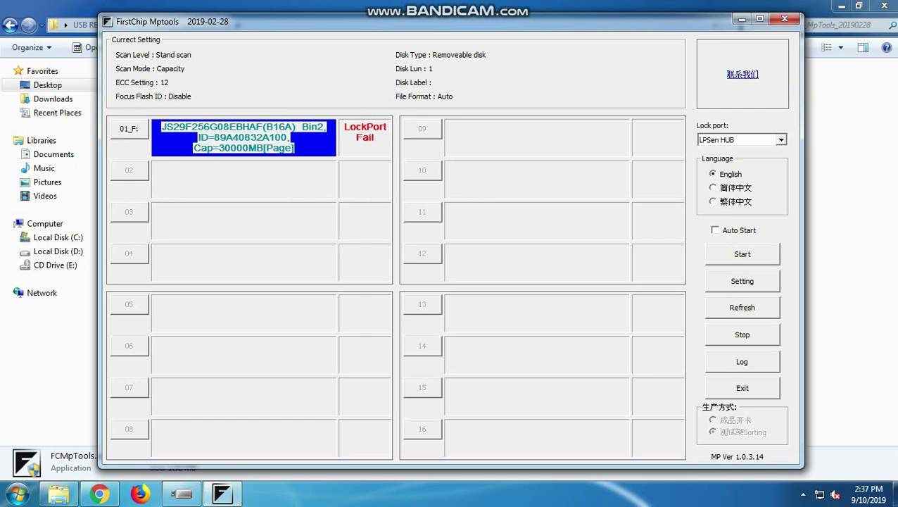
# - Open a Computer window over MpTools, check the drive letter of the removable disk and close the window
pyautogui.press('super+e')
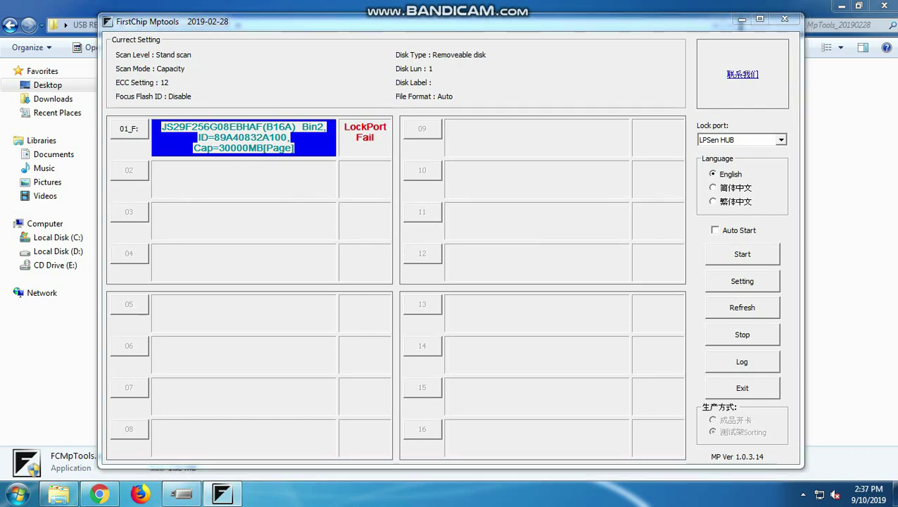
pyautogui.moveTo(302, 91); pyautogui.dragTo(606, 188)
pyautogui.click(672, 336)
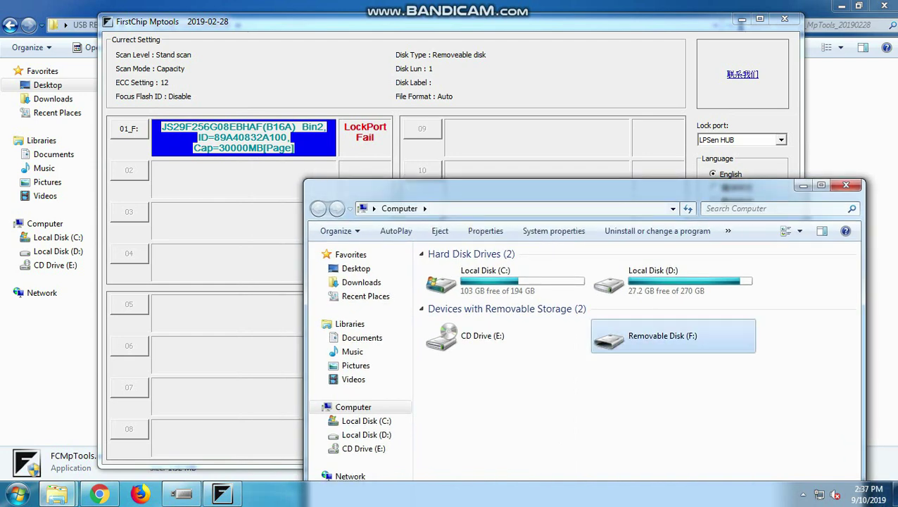
pyautogui.click(524, 401)
pyautogui.moveTo(521, 188); pyautogui.dragTo(424, 176)
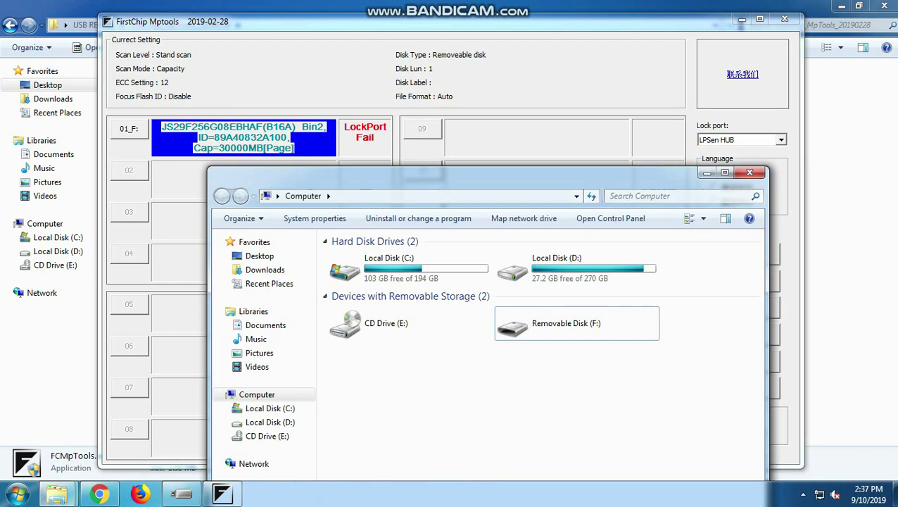
pyautogui.click(749, 173)
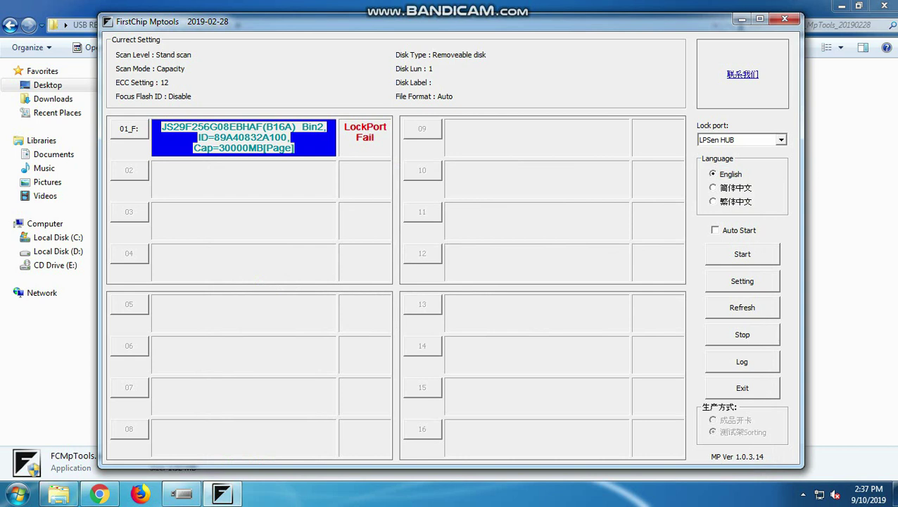
# - Try the Order insert, Board order and Auto Machine HUB lock port modes, and settle on Order insert
pyautogui.click(780, 140)
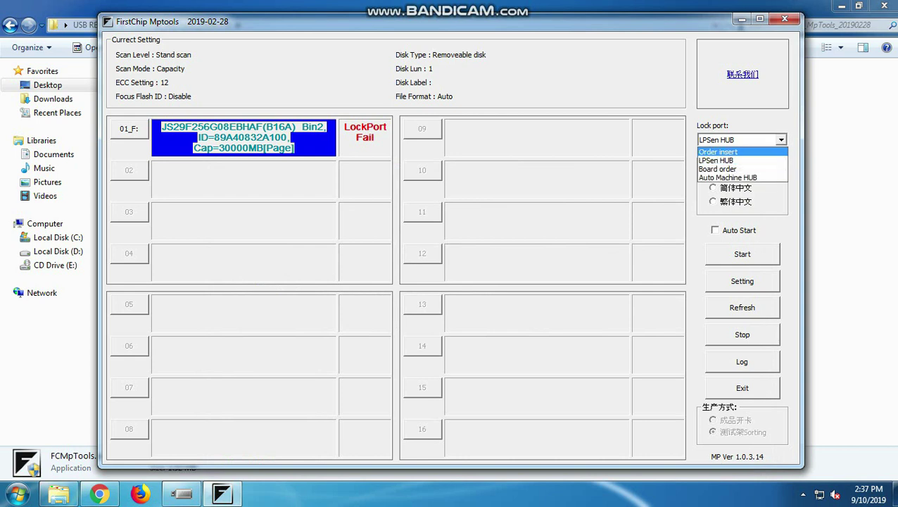
pyautogui.click(718, 151)
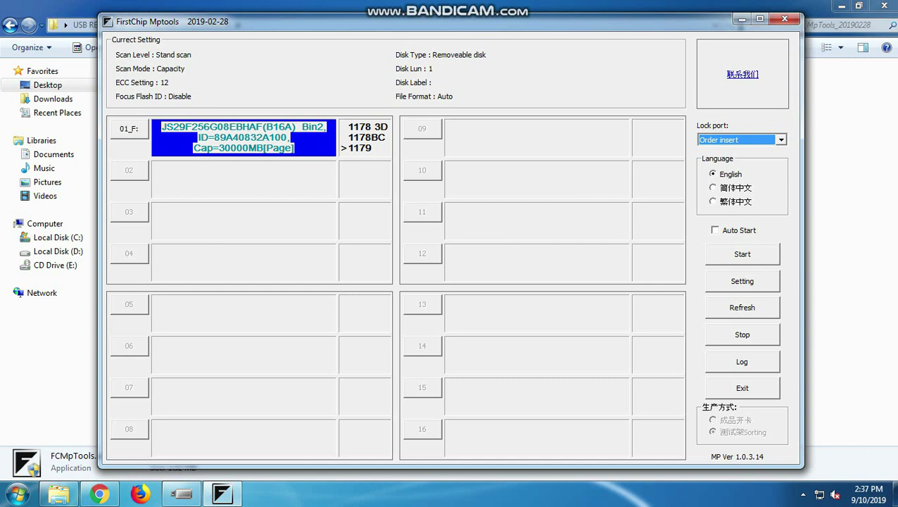
pyautogui.click(781, 139)
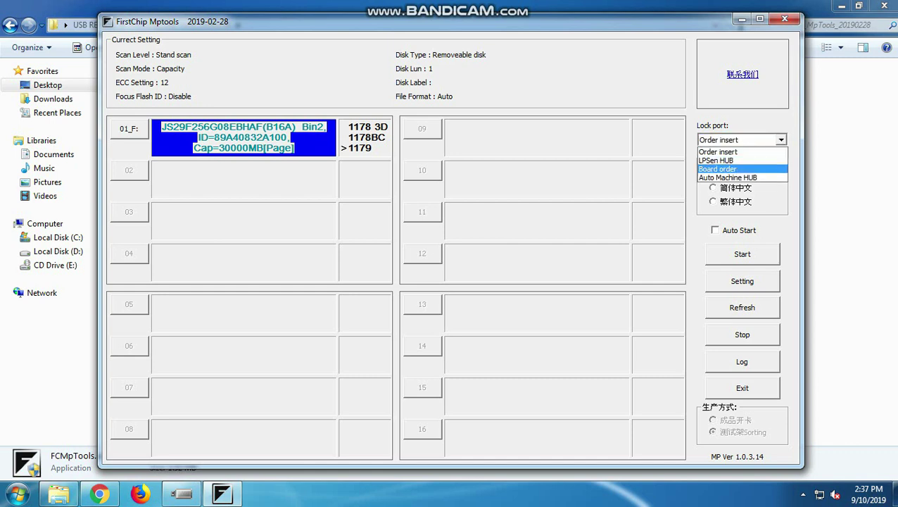
pyautogui.click(718, 169)
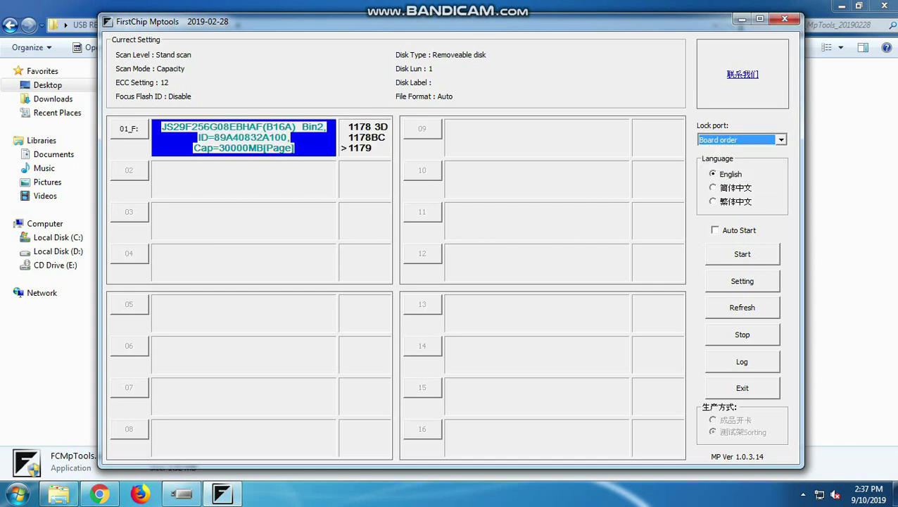
pyautogui.click(780, 140)
pyautogui.click(729, 177)
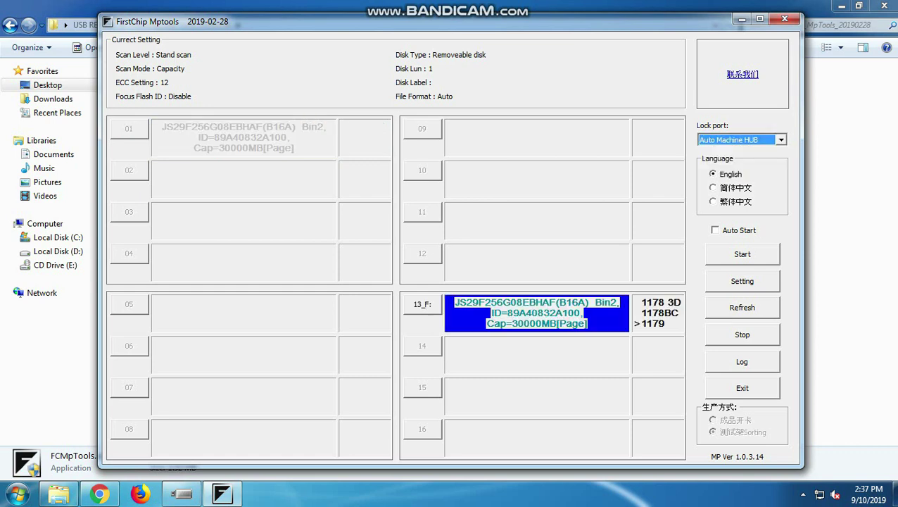
pyautogui.click(781, 139)
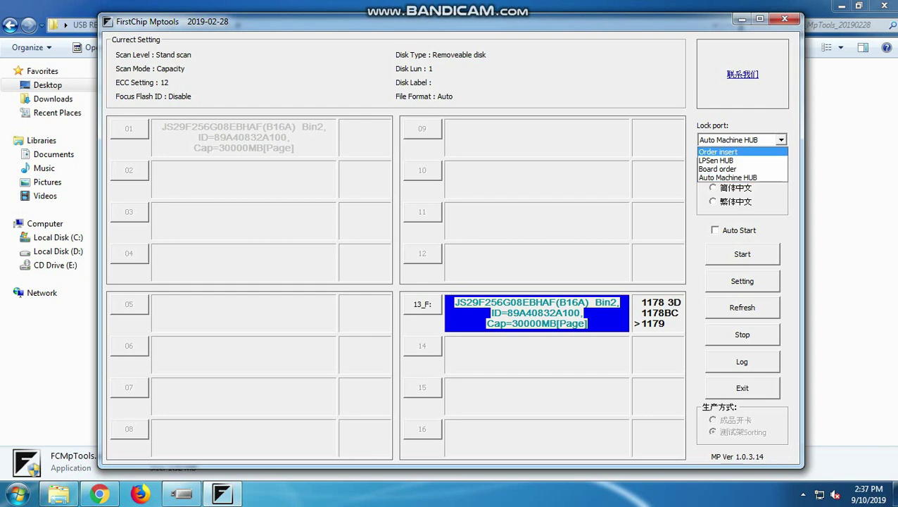
pyautogui.press('Return')
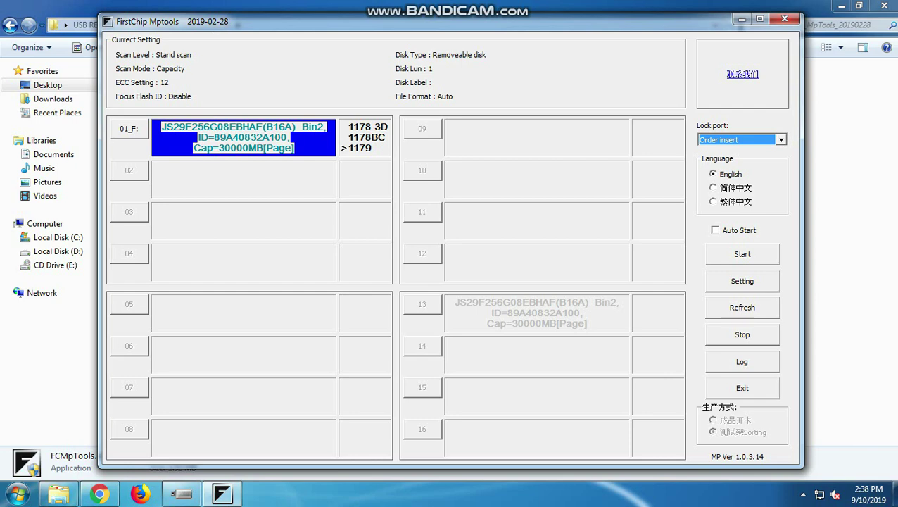
# - Open the MpTools settings, accepting the password prompt without an entry, and show the product settings
pyautogui.moveTo(451, 21); pyautogui.dragTo(427, 26)
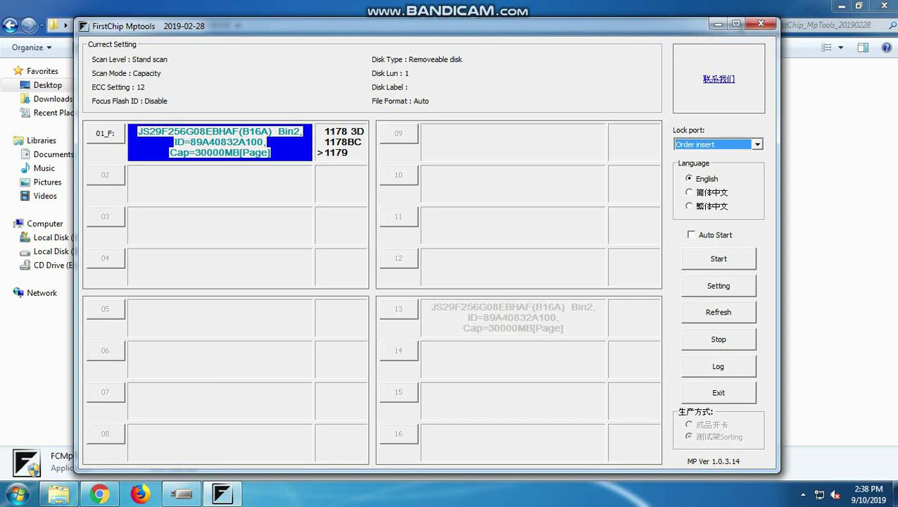
pyautogui.click(719, 285)
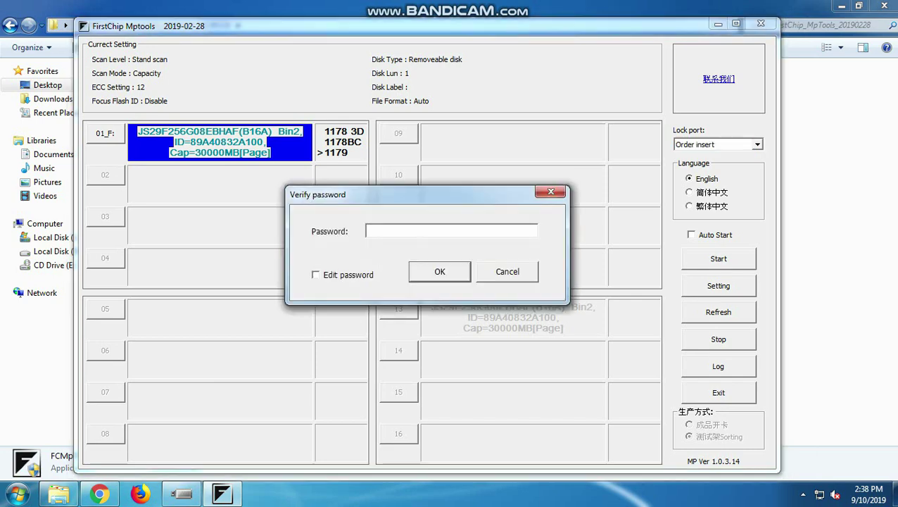
pyautogui.press('Return')
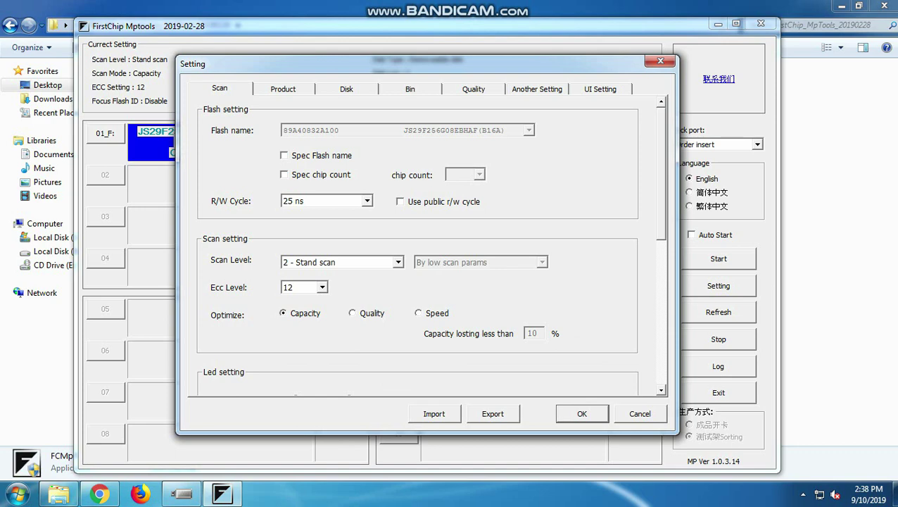
pyautogui.click(283, 88)
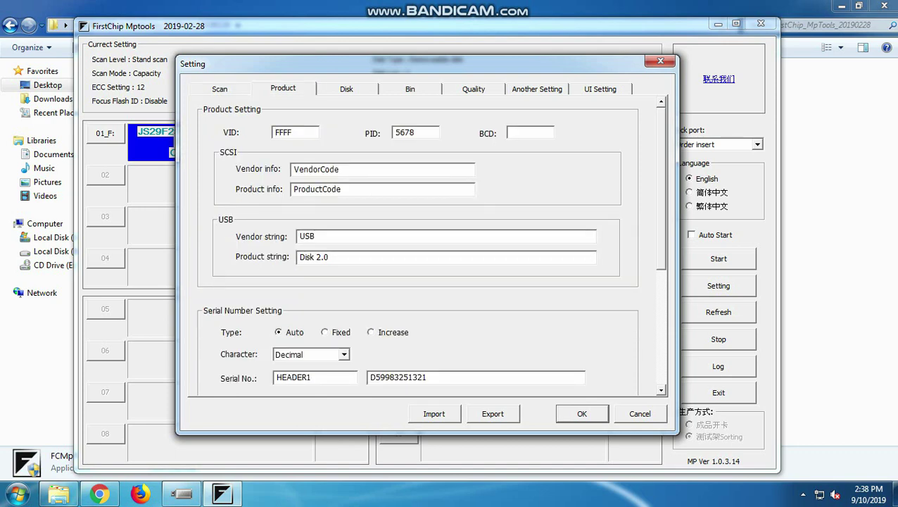
# - Set both the SCSI vendor info and the SCSI product info to JM
pyautogui.doubleClick(316, 169)
pyautogui.press('Tab')
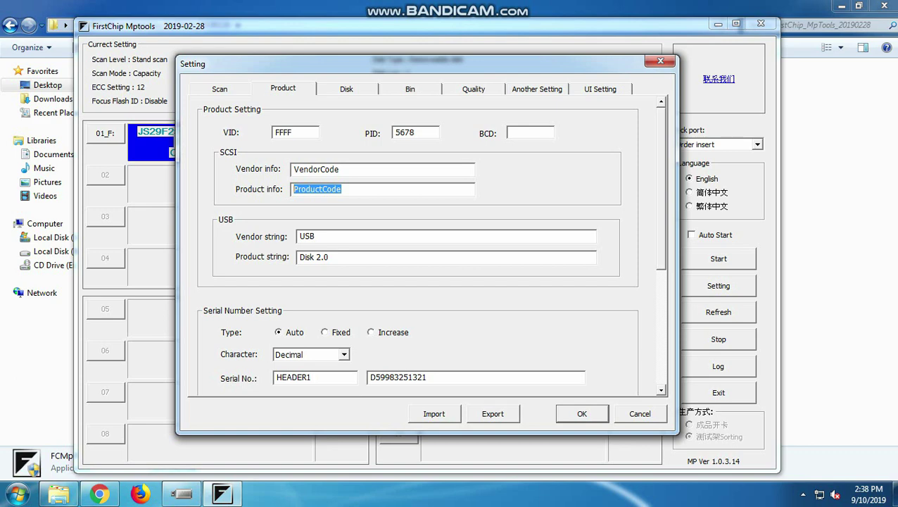
pyautogui.click(330, 257)
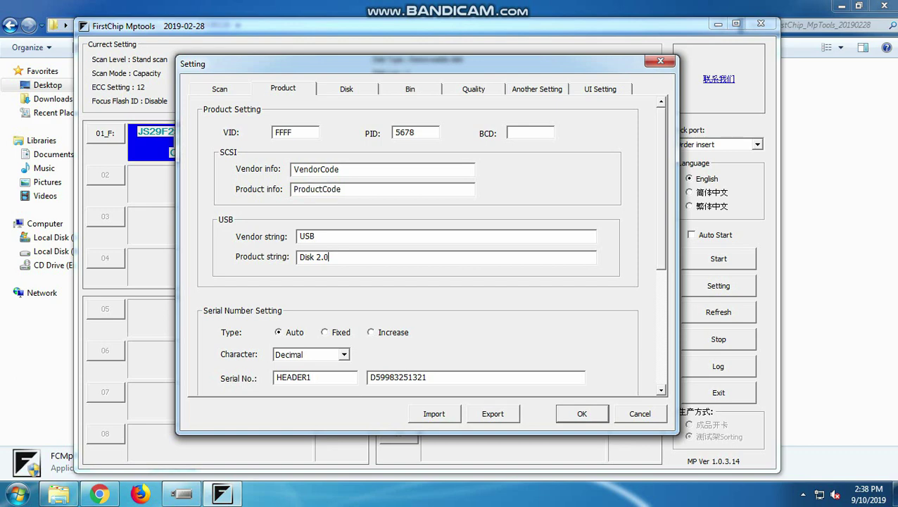
pyautogui.doubleClick(308, 236)
pyautogui.doubleClick(316, 170)
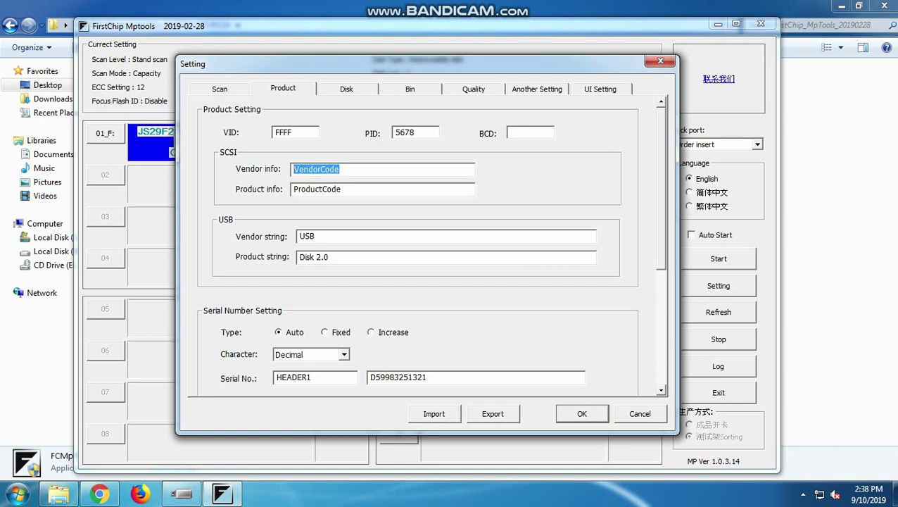
pyautogui.write('J')
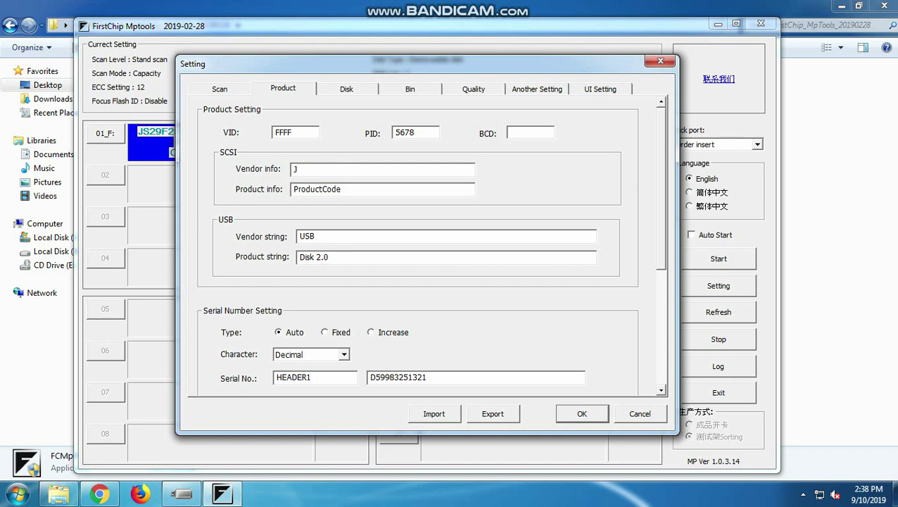
pyautogui.write('M')
pyautogui.press('Tab')
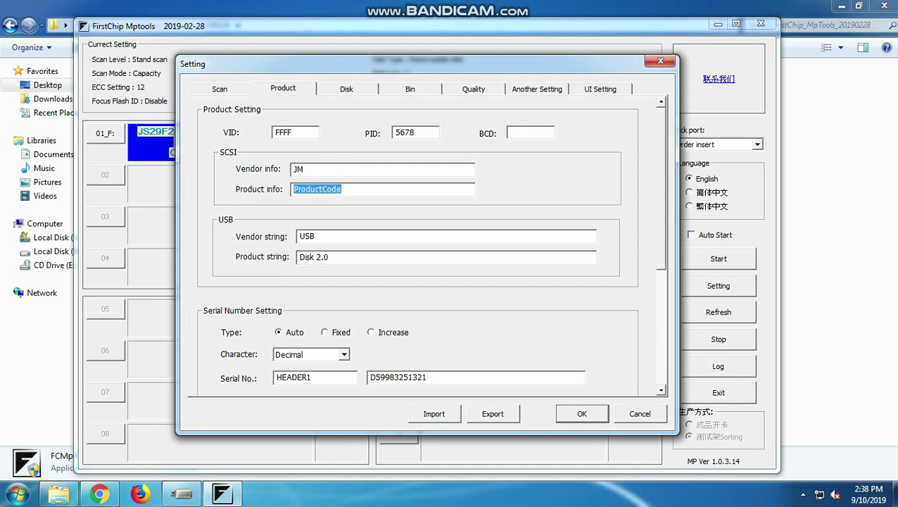
pyautogui.write('JM')
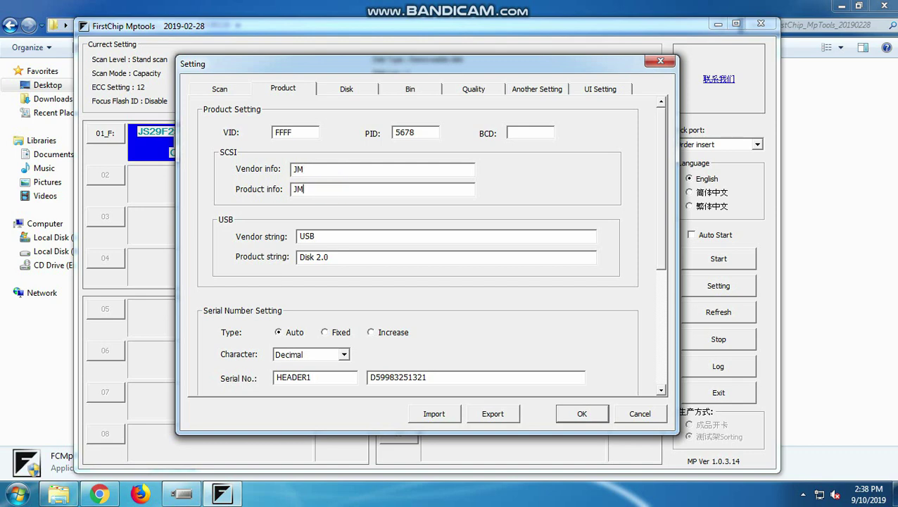
pyautogui.click(304, 168)
pyautogui.click(303, 188)
# - Review the disk settings without changing them, return to the scan settings and save the configuration
pyautogui.click(346, 88)
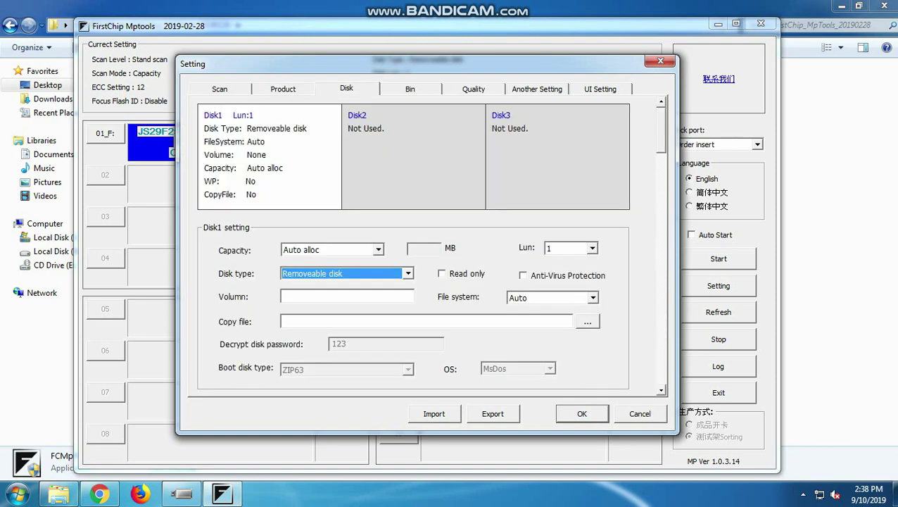
pyautogui.hotkey('ctrl', 'shift', 'Tab')
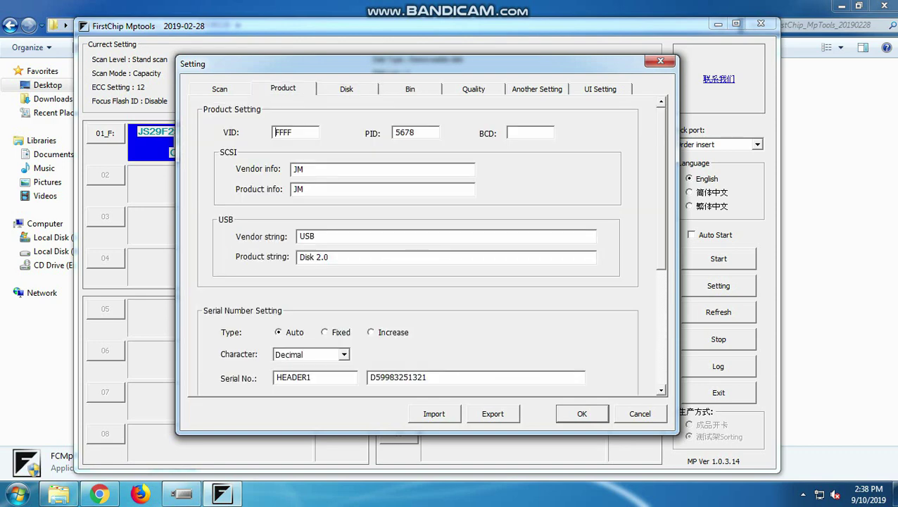
pyautogui.hotkey('ctrl', 'shift', 'Tab')
pyautogui.press('Return')
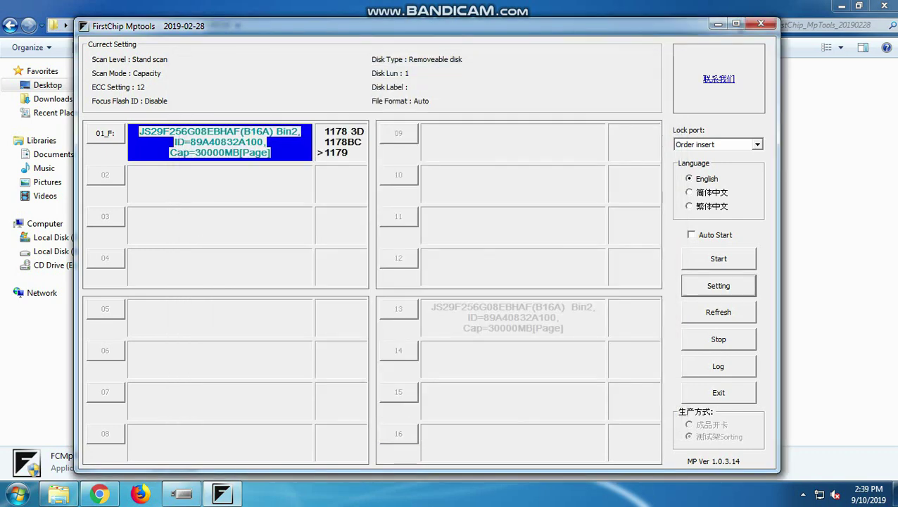
# - Check the removable disk in a Computer window once more and close that window
pyautogui.moveTo(427, 26); pyautogui.dragTo(467, 48)
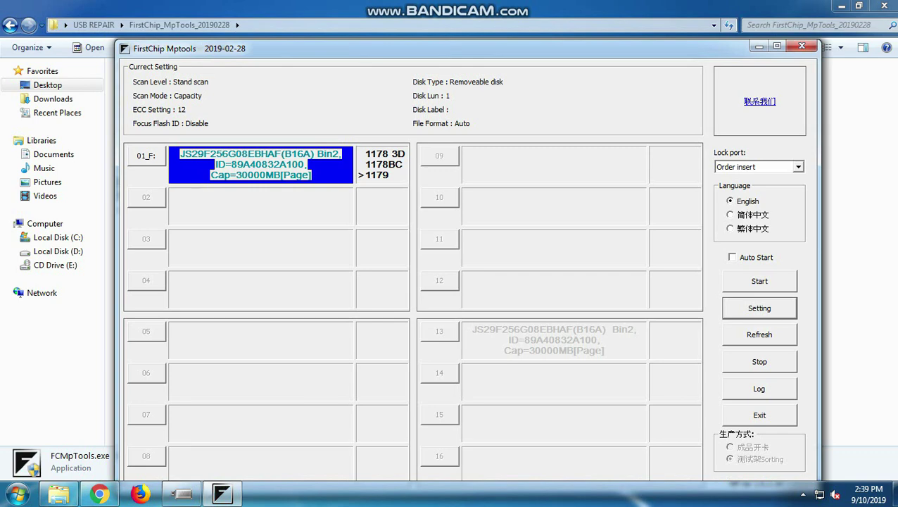
pyautogui.press('super+e')
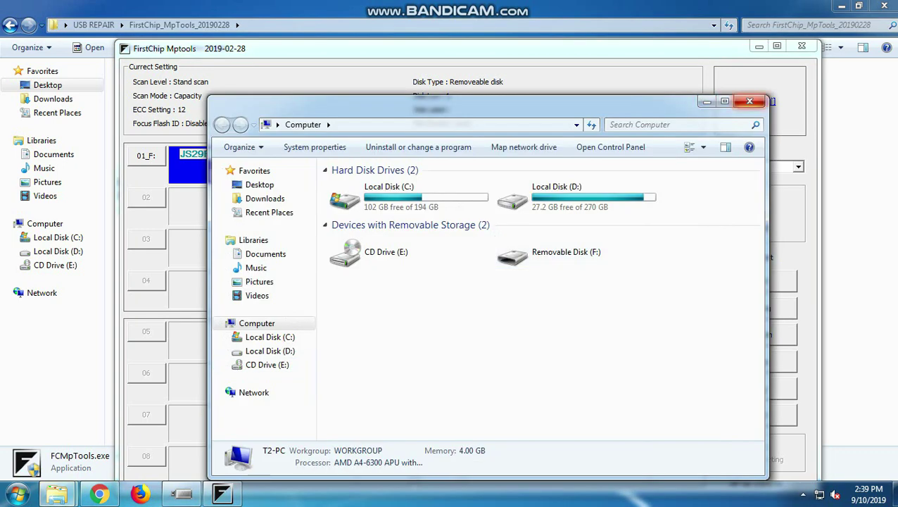
pyautogui.click(749, 101)
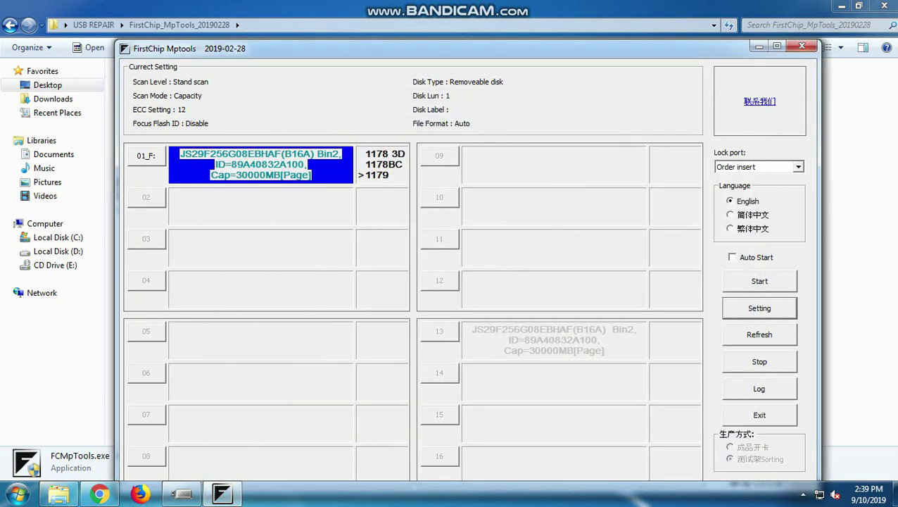
# - Start the repair scan of the flash drive on port 01 and keep the MpTools window in view
pyautogui.moveTo(464, 48)
pyautogui.mouseDown()
pyautogui.moveTo(491, 44)
pyautogui.moveTo(440, 43)
pyautogui.mouseUp()
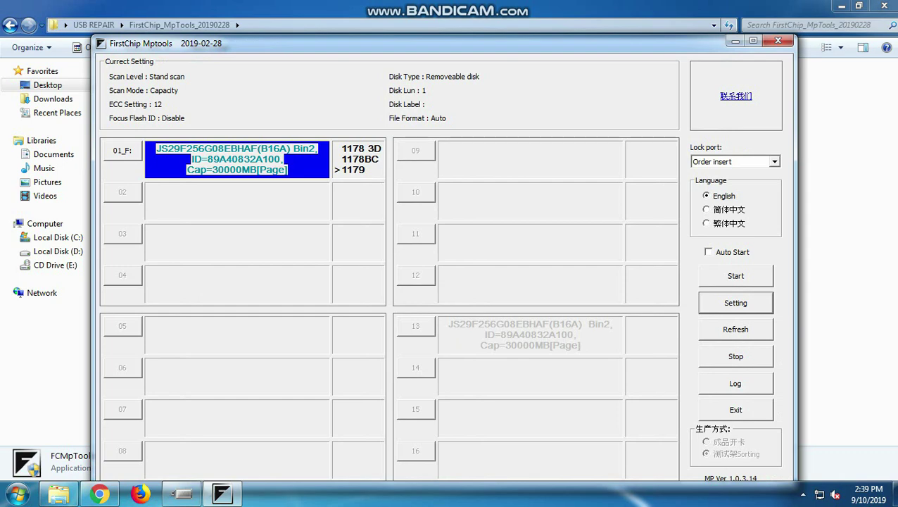
pyautogui.click(736, 276)
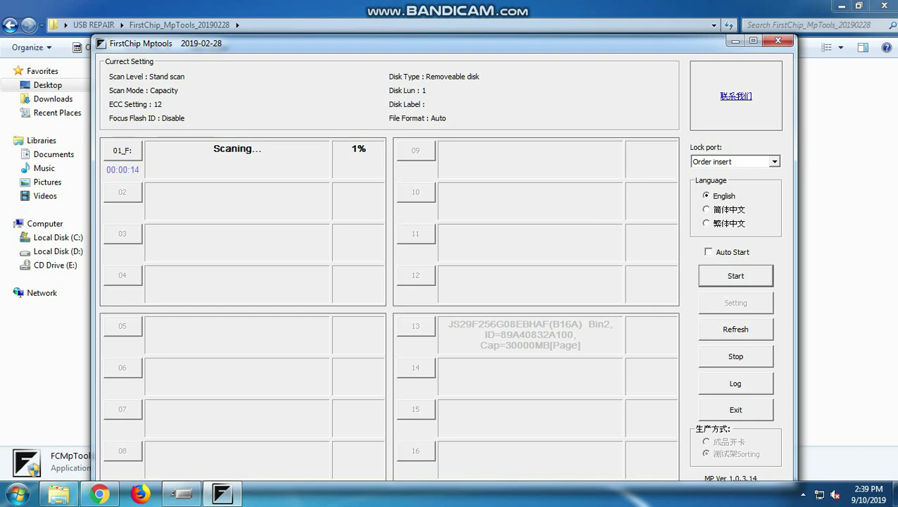
pyautogui.moveTo(450, 43); pyautogui.dragTo(455, 26)
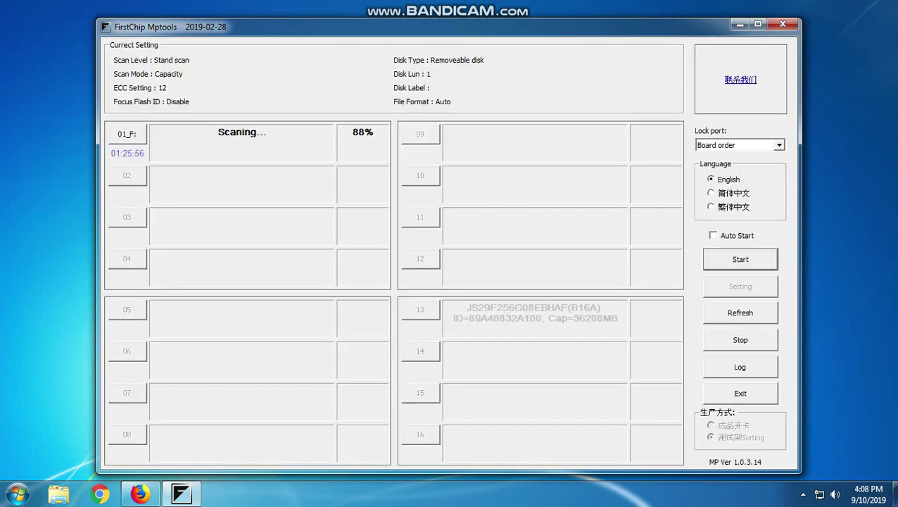
pyautogui.moveTo(447, 26)
pyautogui.mouseDown()
pyautogui.moveTo(508, 28)
pyautogui.moveTo(443, 20)
pyautogui.mouseUp()
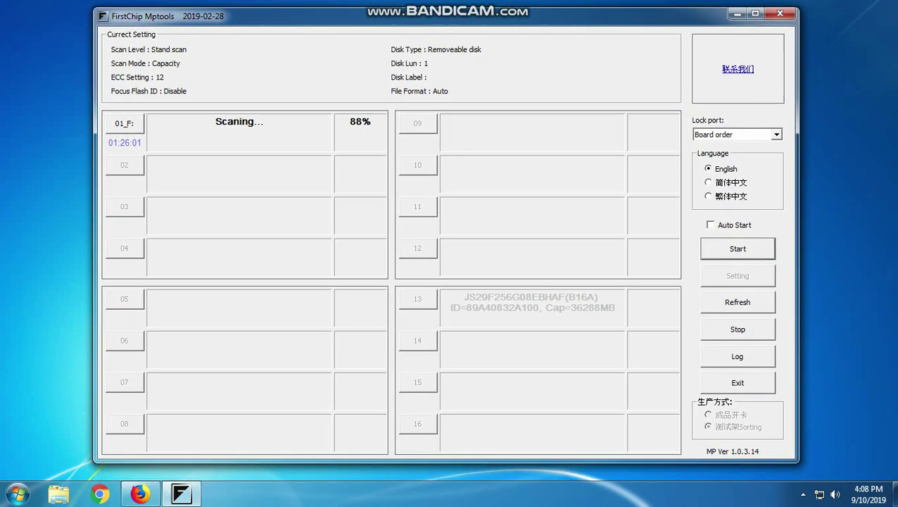
pyautogui.rightClick(895, 104)
pyautogui.click(805, 143)
pyautogui.rightClick(895, 117)
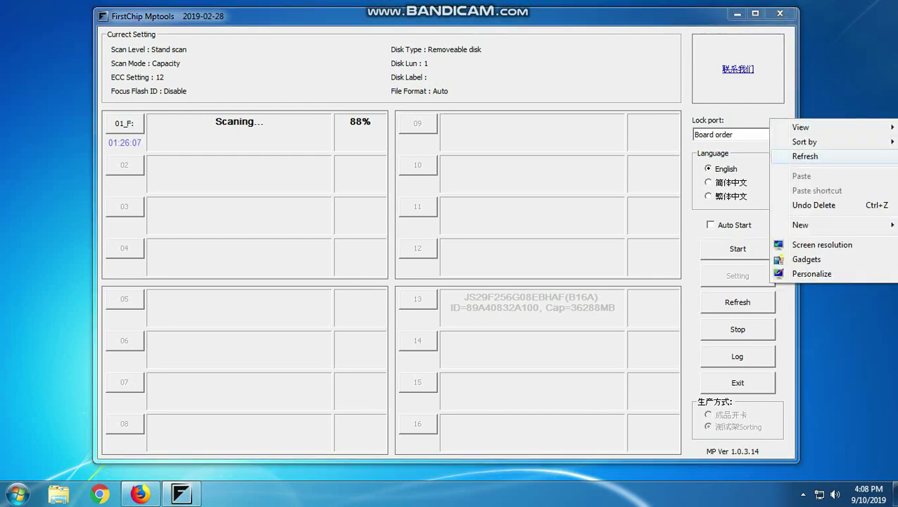
pyautogui.click(805, 155)
pyautogui.click(736, 13)
pyautogui.rightClick(692, 132)
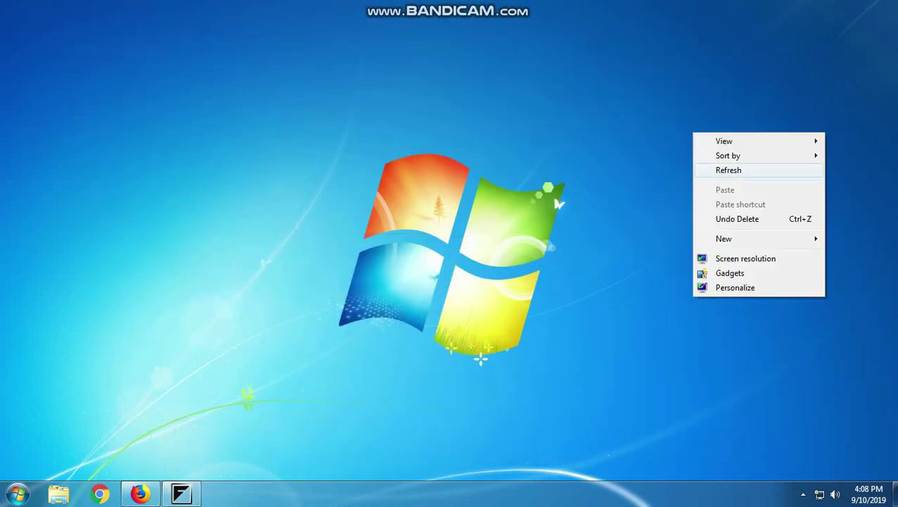
pyautogui.click(734, 169)
pyautogui.click(181, 493)
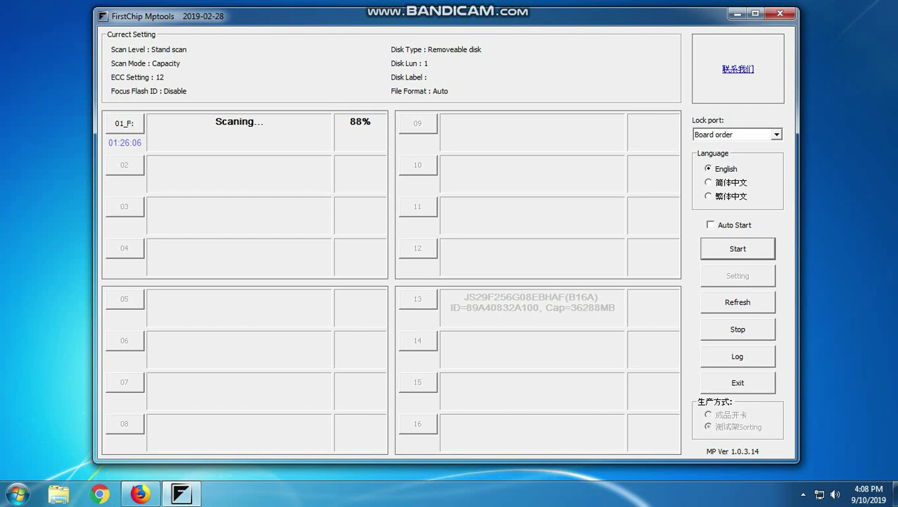
pyautogui.rightClick(893, 118)
pyautogui.click(824, 155)
pyautogui.click(737, 13)
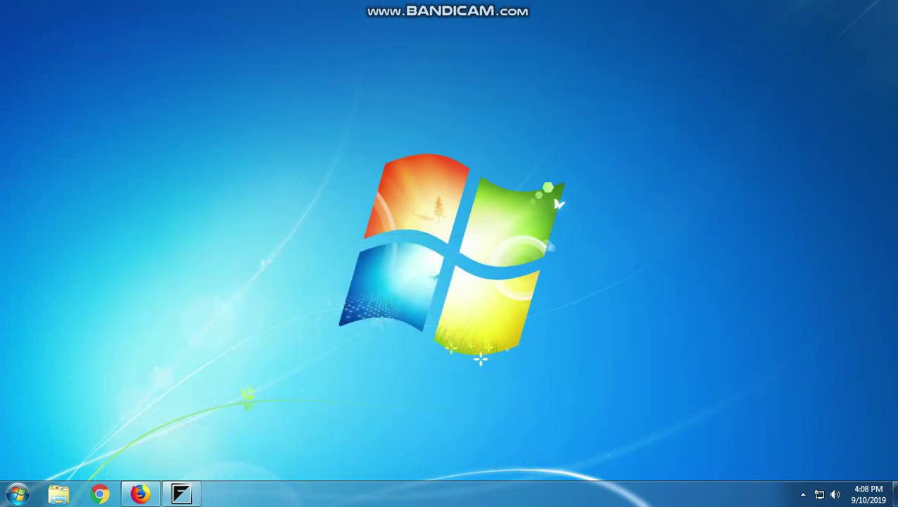
pyautogui.rightClick(693, 133)
pyautogui.click(732, 170)
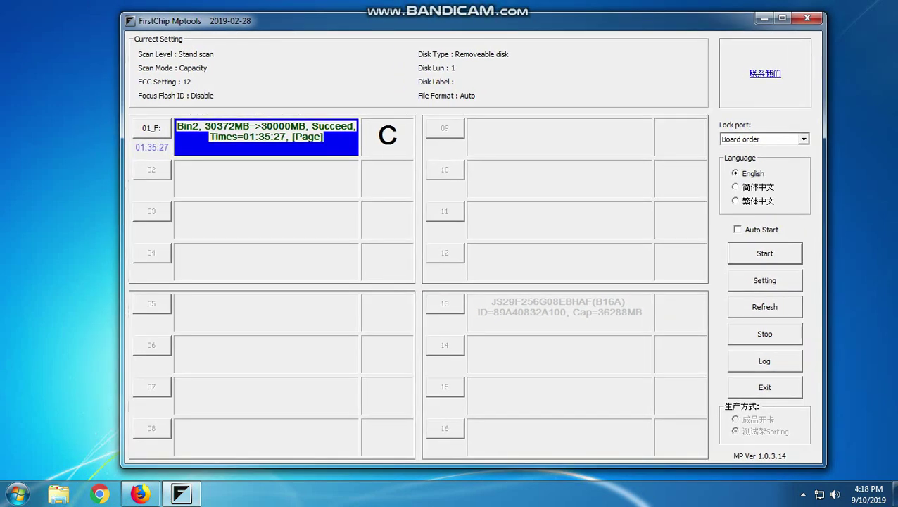
pyautogui.rightClick(895, 73)
pyautogui.click(805, 110)
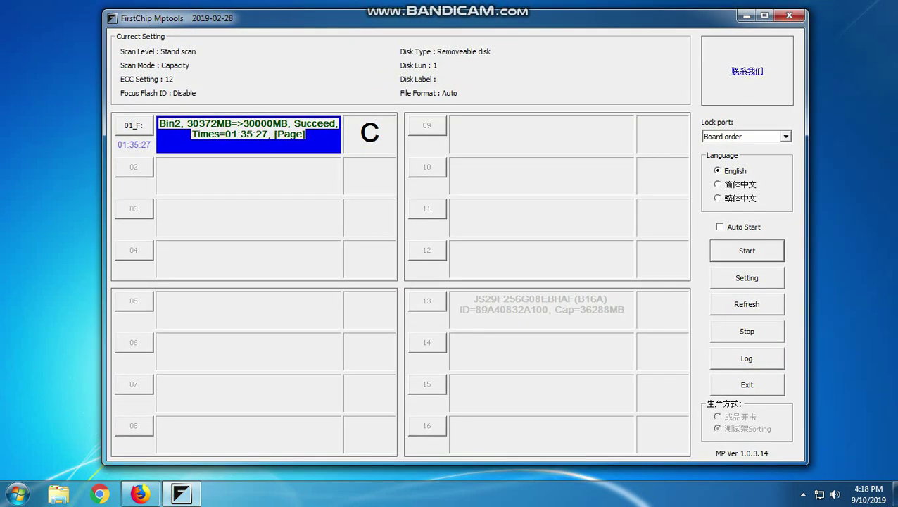